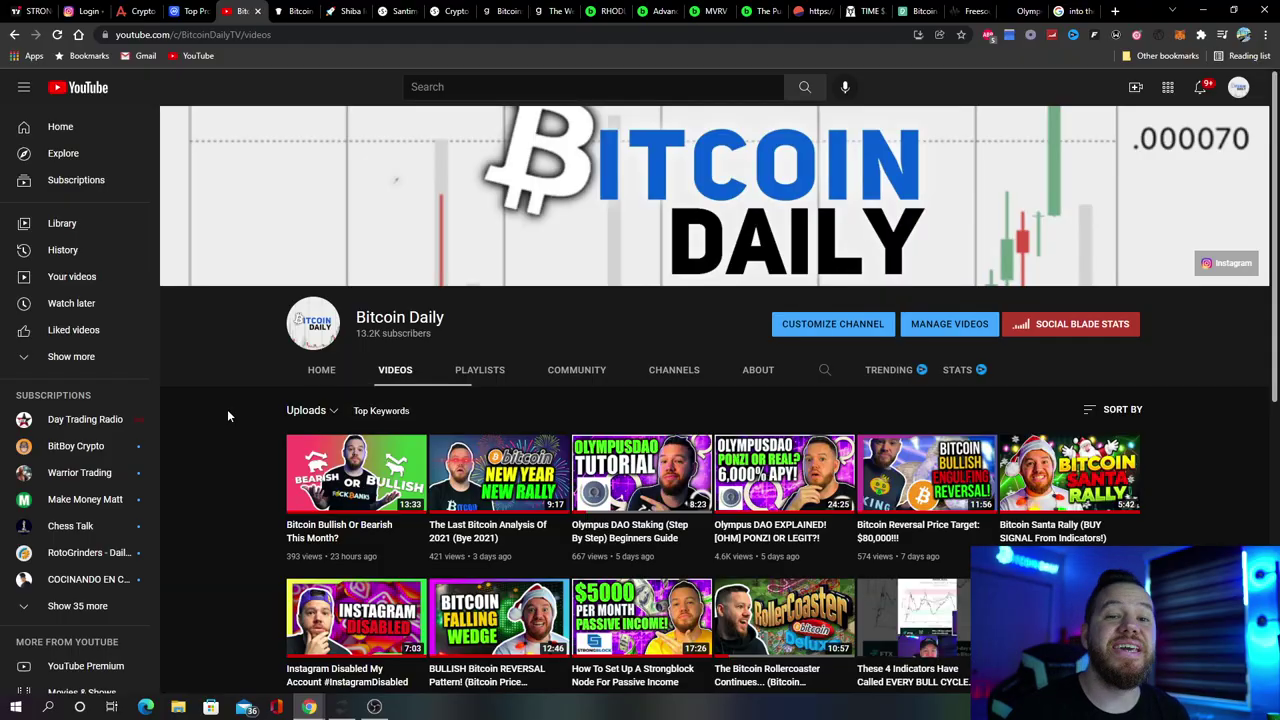
- Scroll down the Bitcoin Daily channel's Videos list
{"action": "scroll", "coordinate": [250, 432], "scroll_direction": "down", "scroll_amount": 1}
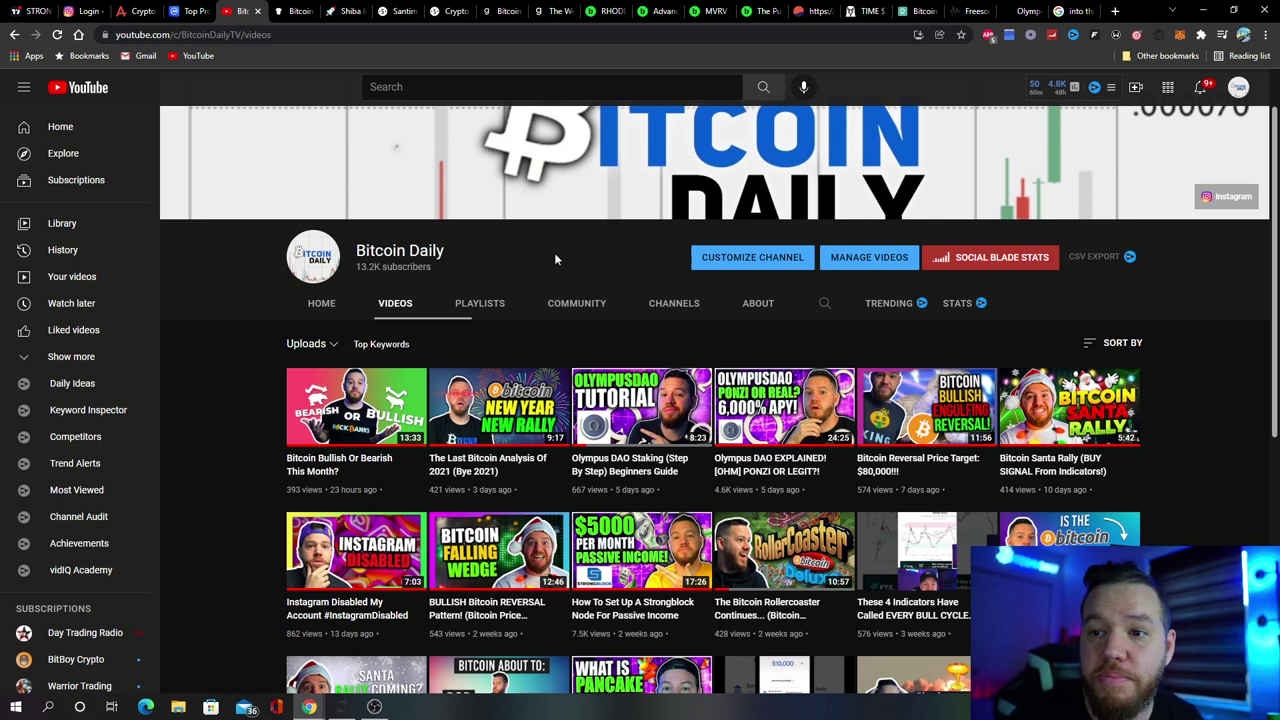
{"action": "scroll", "coordinate": [548, 250], "scroll_direction": "down", "scroll_amount": 1}
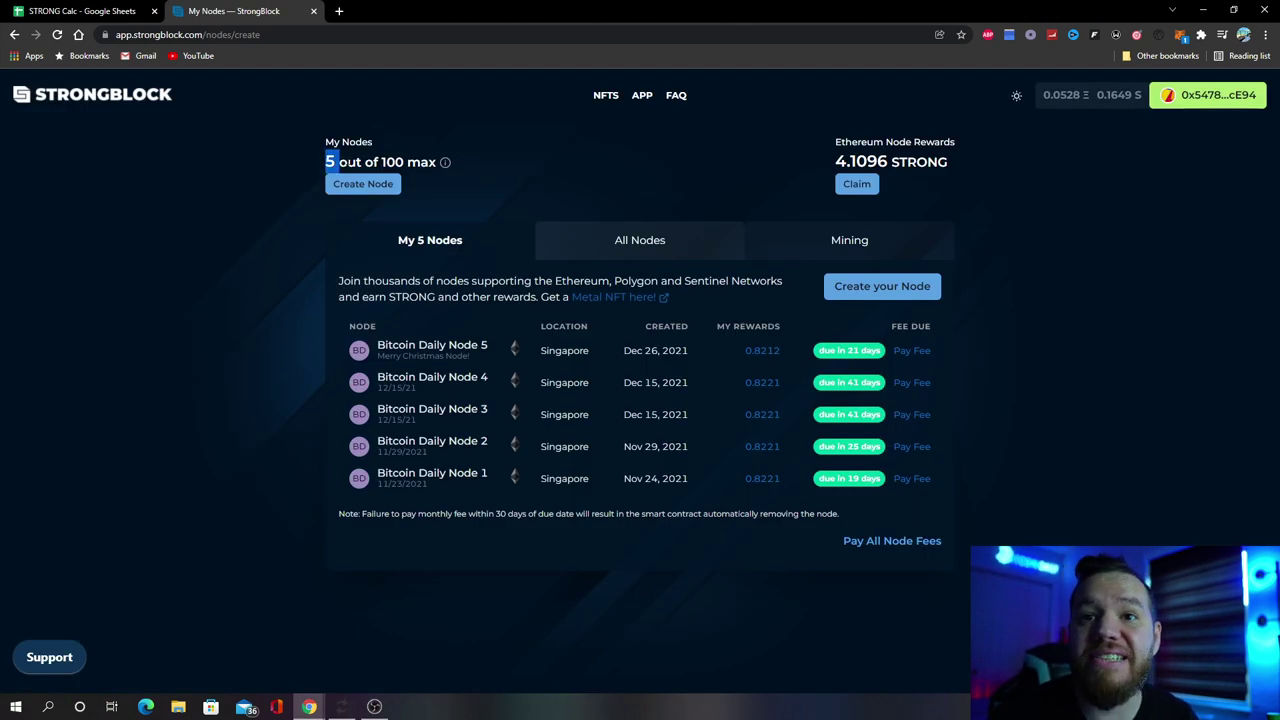
{"action": "left_click", "coordinate": [320, 165]}
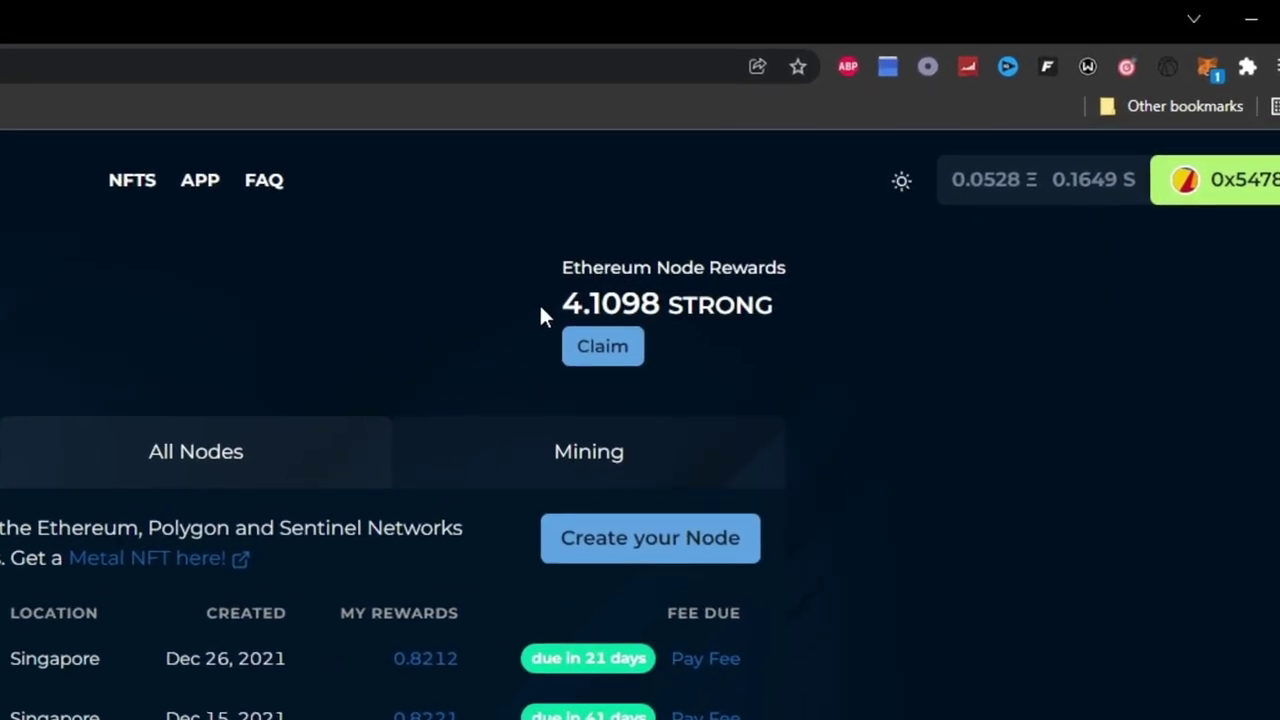
{"action": "left_click_drag", "start_coordinate": [602, 278], "coordinate": [823, 280]}
{"action": "left_click", "coordinate": [678, 325]}
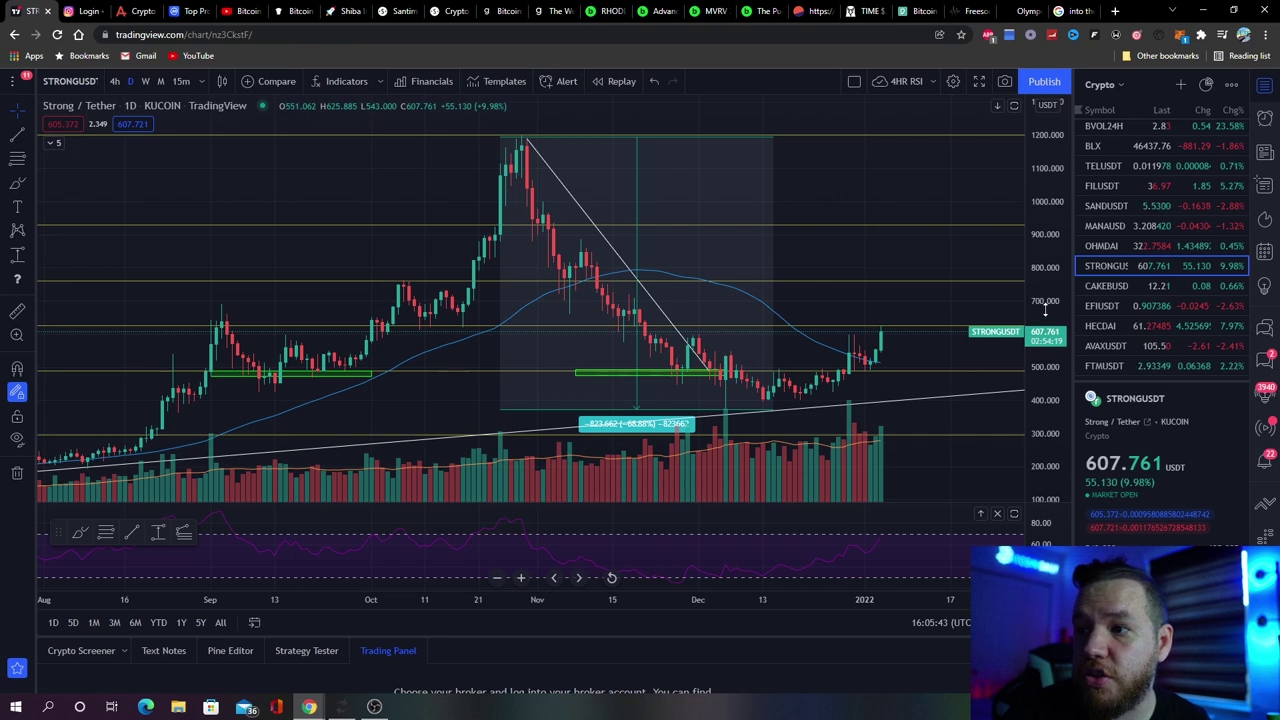
- Stretch the STRONGUSDT price scale for taller candles and zoom the time axis
{"action": "left_click_drag", "start_coordinate": [1045, 310], "coordinate": [897, 437]}
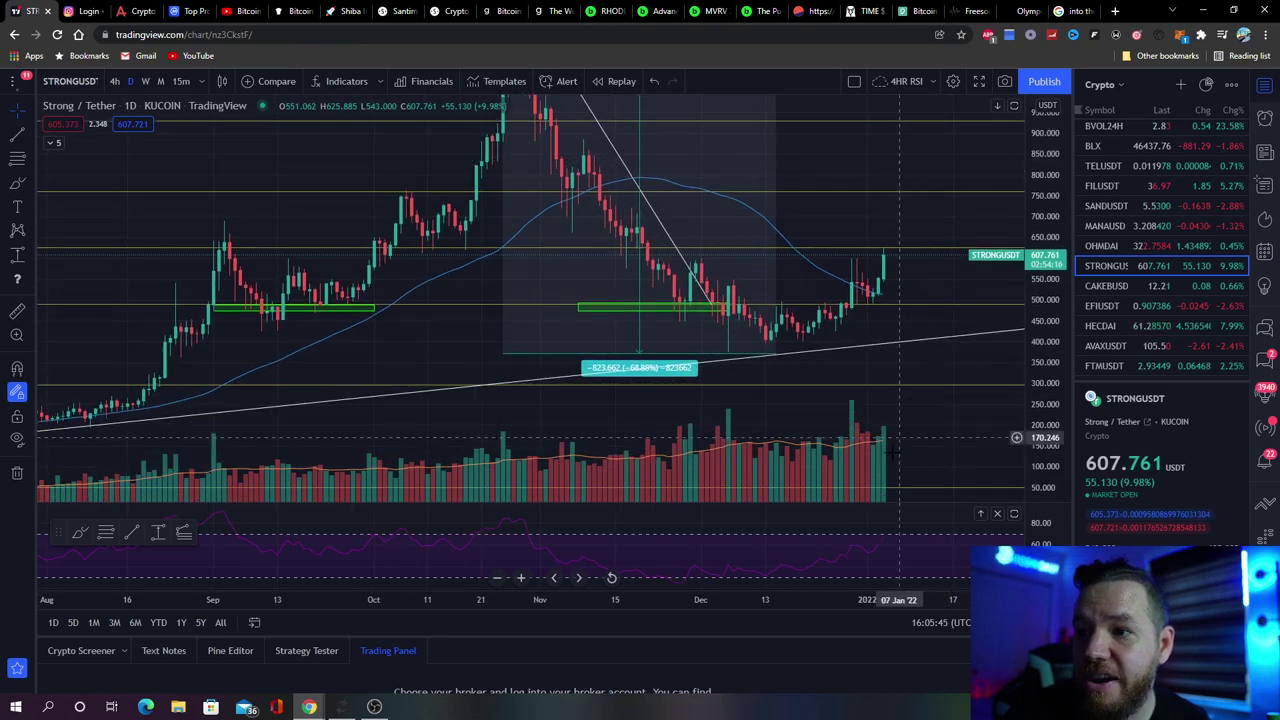
{"action": "scroll", "coordinate": [900, 437], "scroll_direction": "up", "scroll_amount": 3}
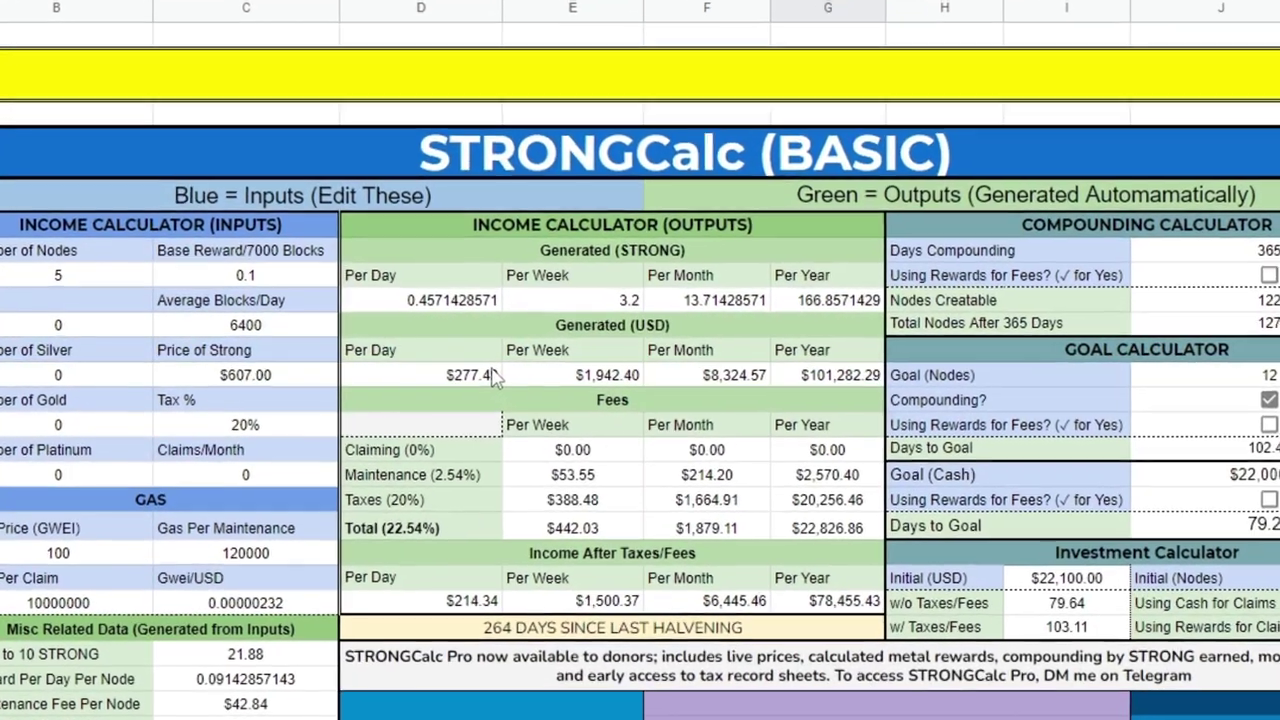
{"action": "left_click", "coordinate": [498, 385]}
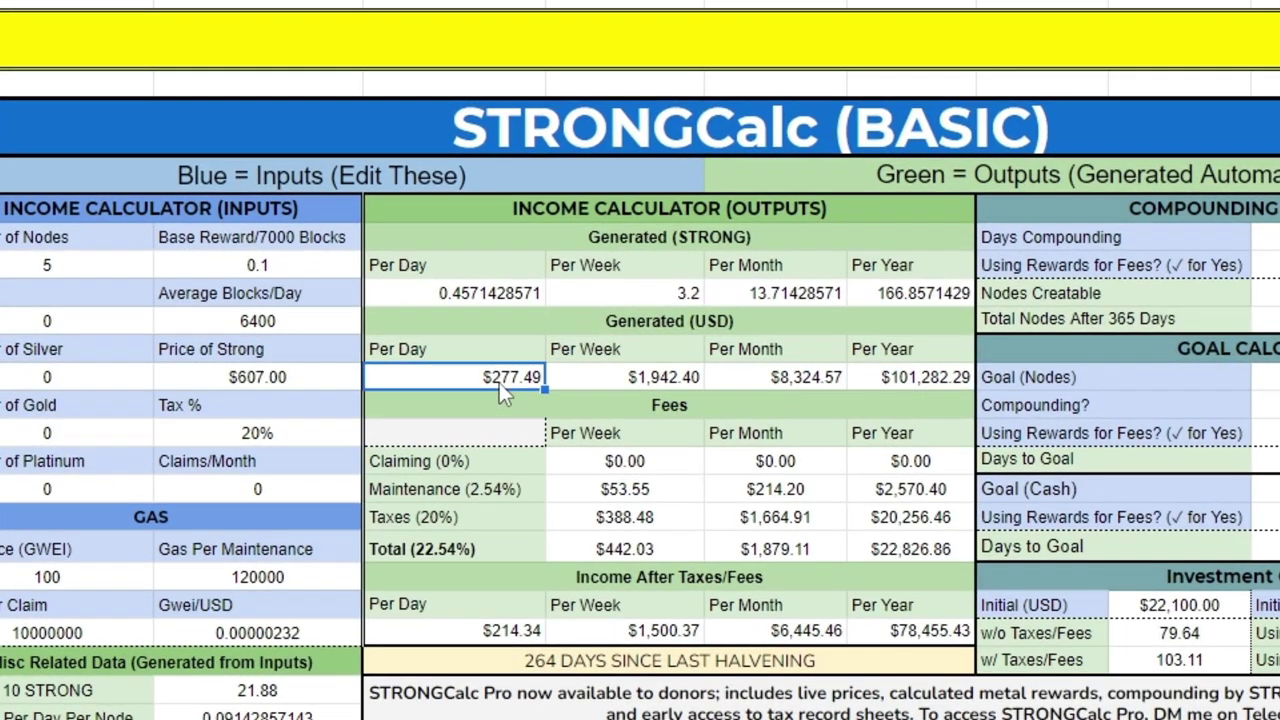
{"action": "left_click", "coordinate": [503, 262]}
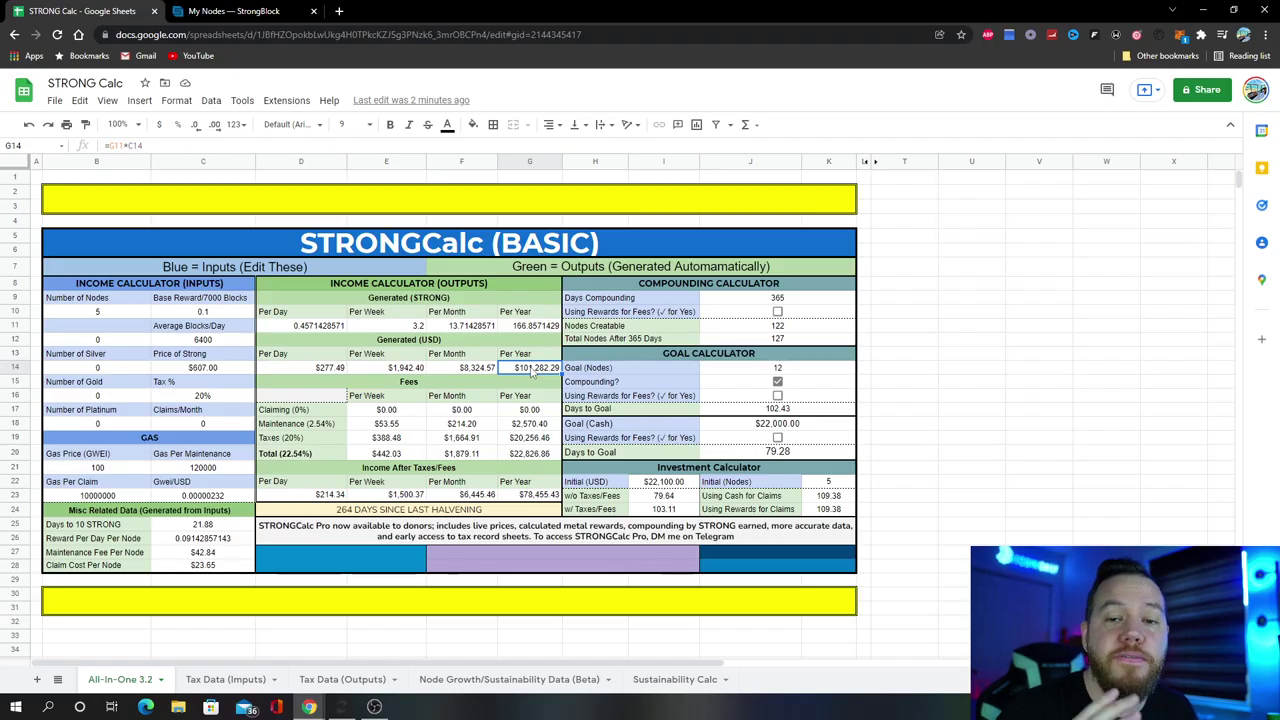
{"action": "left_click", "coordinate": [533, 370]}
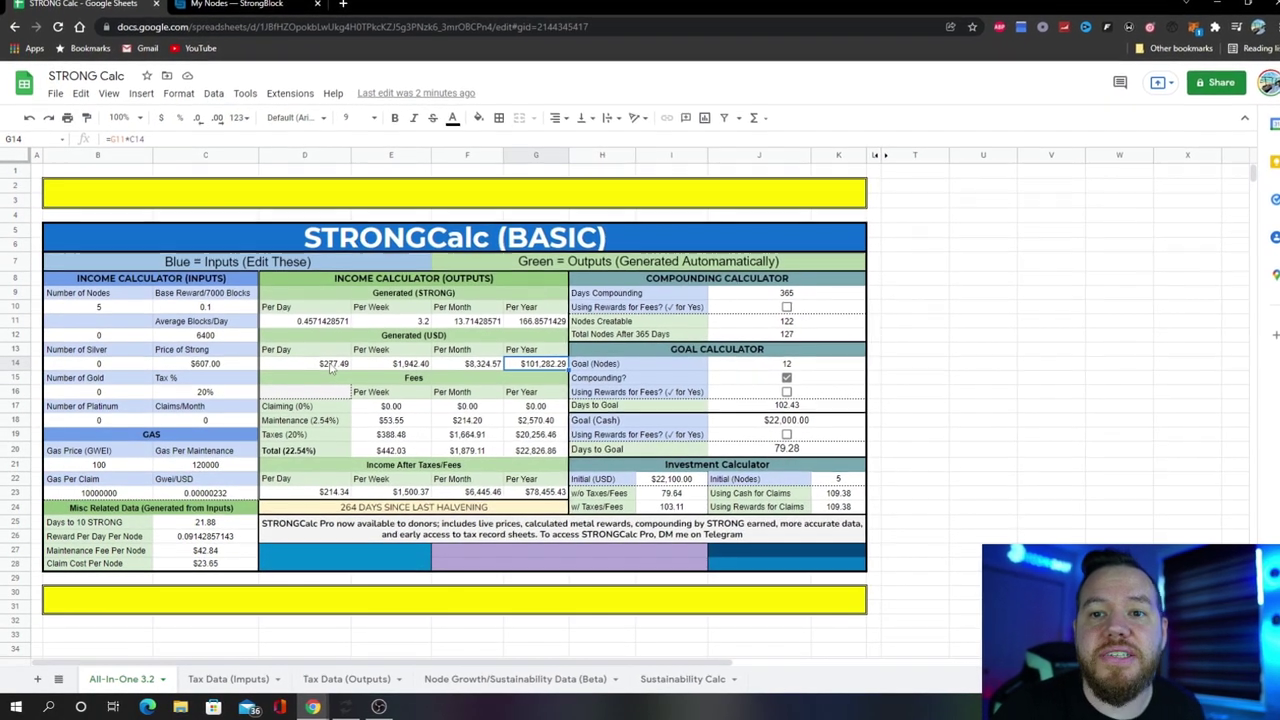
{"action": "left_click", "coordinate": [472, 366]}
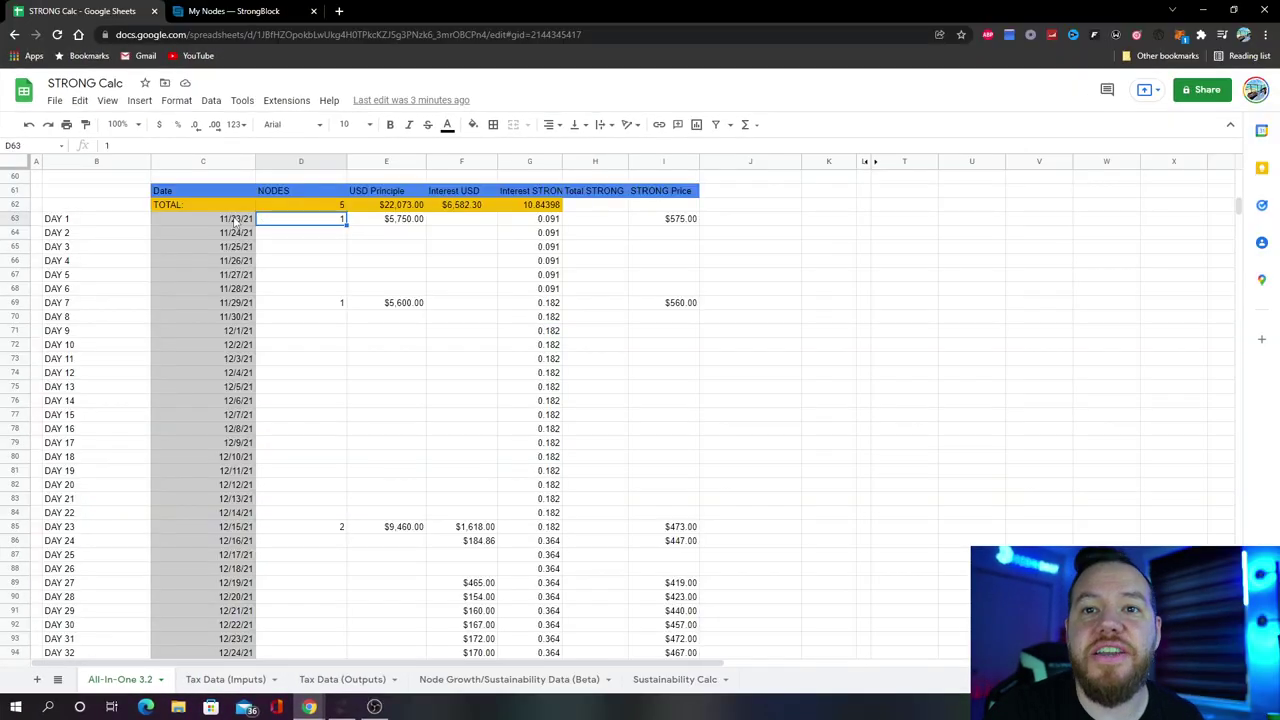
- Review the node purchase rows for DAY 1 (11/23/21), day 7, and day 23 ($473.00 STRONG)
{"action": "left_click_drag", "start_coordinate": [235, 220], "coordinate": [348, 210]}
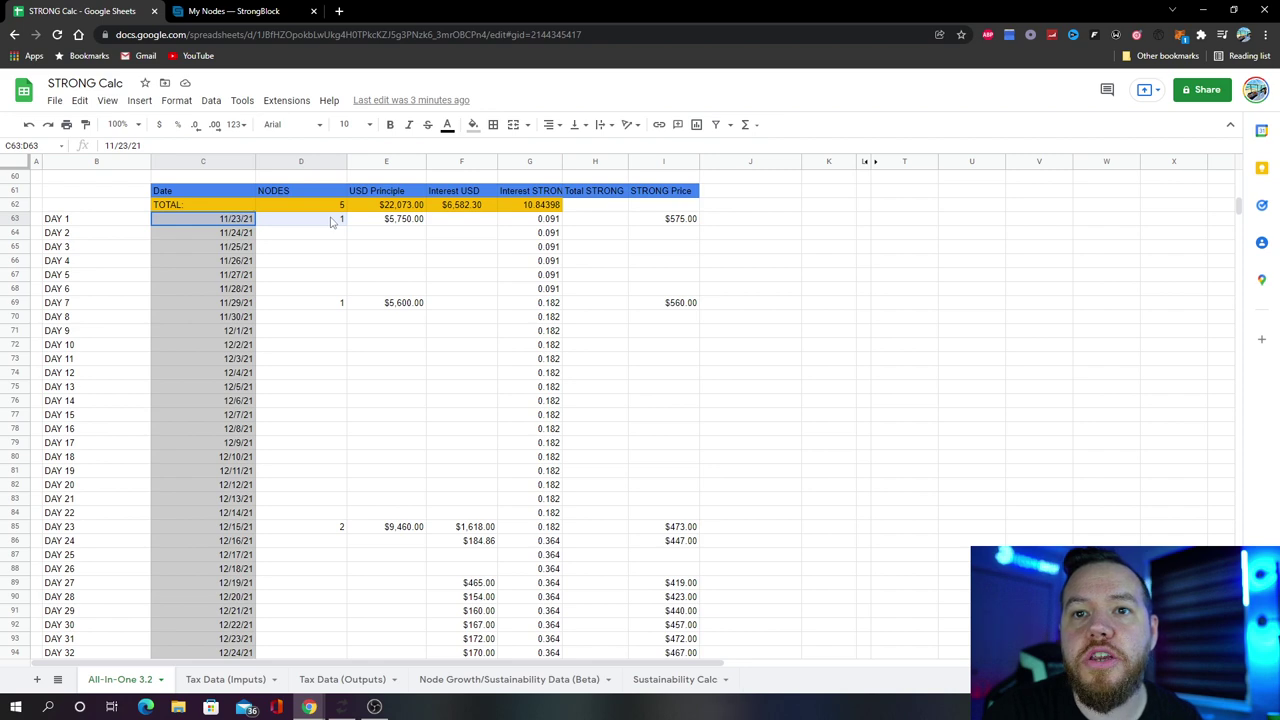
{"action": "left_click", "coordinate": [233, 220]}
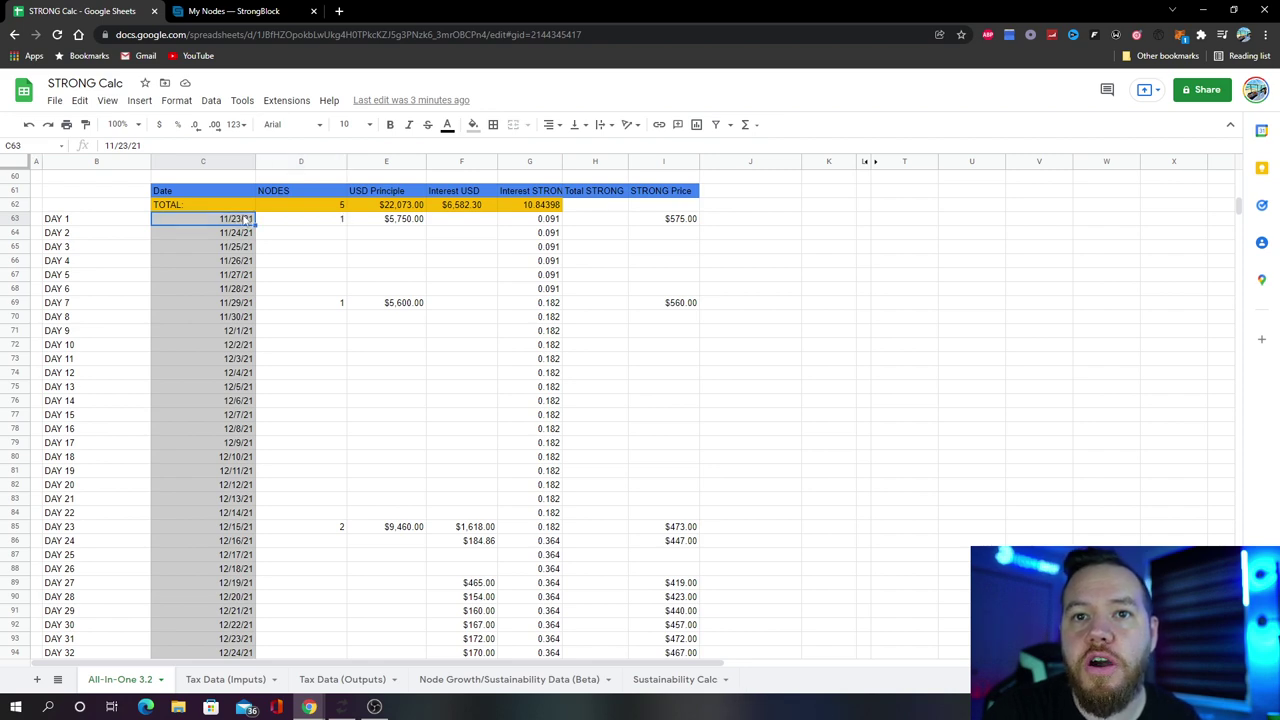
{"action": "left_click_drag", "start_coordinate": [245, 303], "coordinate": [552, 304]}
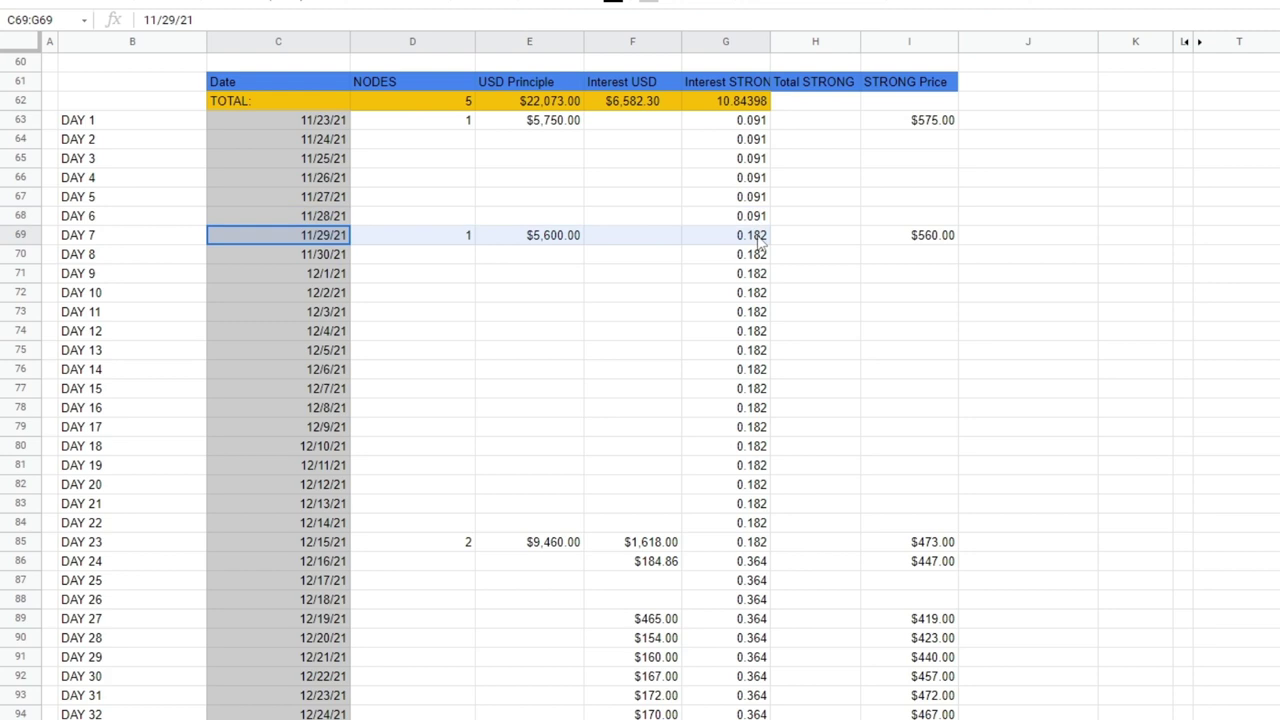
{"action": "left_click_drag", "start_coordinate": [758, 240], "coordinate": [945, 245]}
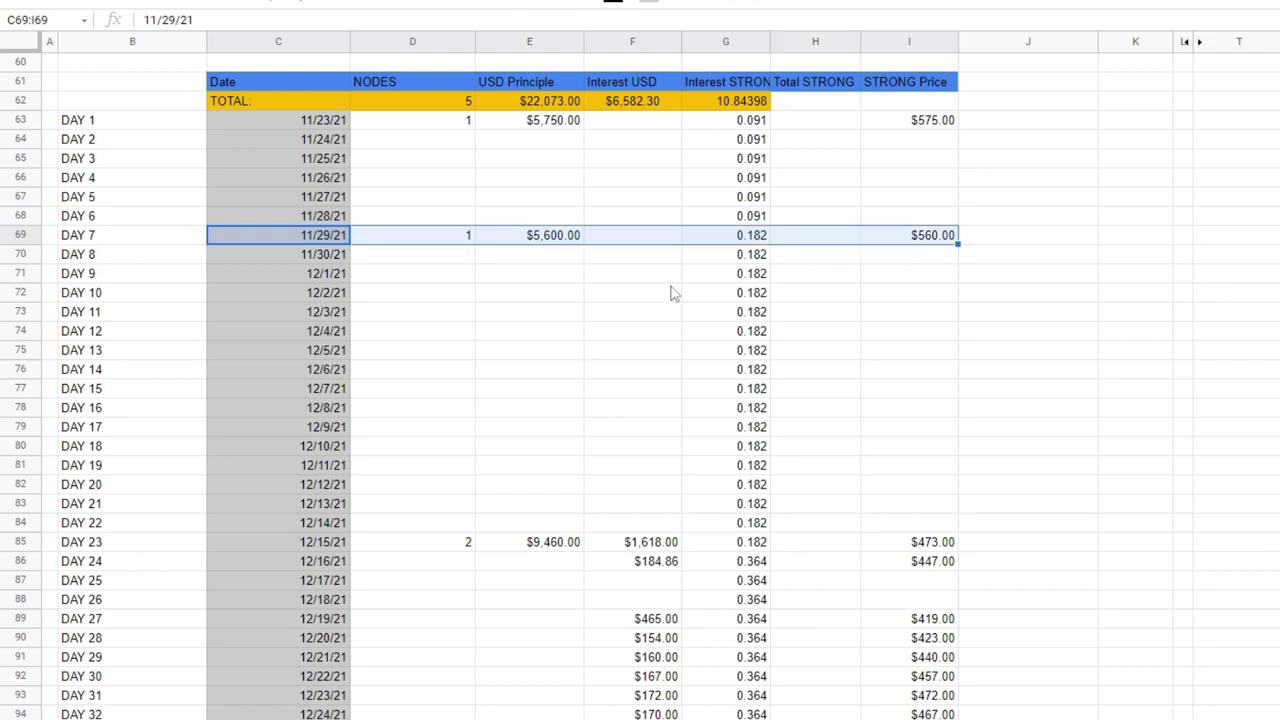
{"action": "scroll", "coordinate": [672, 293], "scroll_direction": "down", "scroll_amount": 5}
{"action": "left_click_drag", "start_coordinate": [250, 345], "coordinate": [672, 344]}
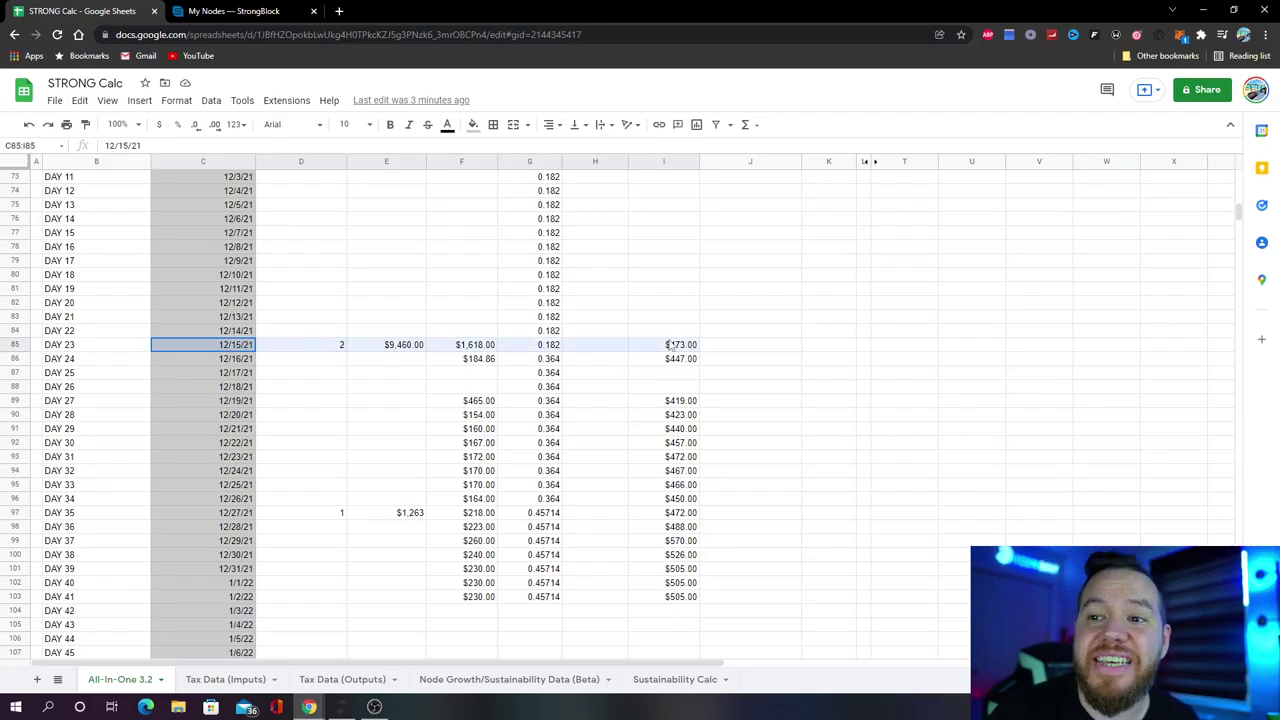
{"action": "left_click", "coordinate": [678, 346]}
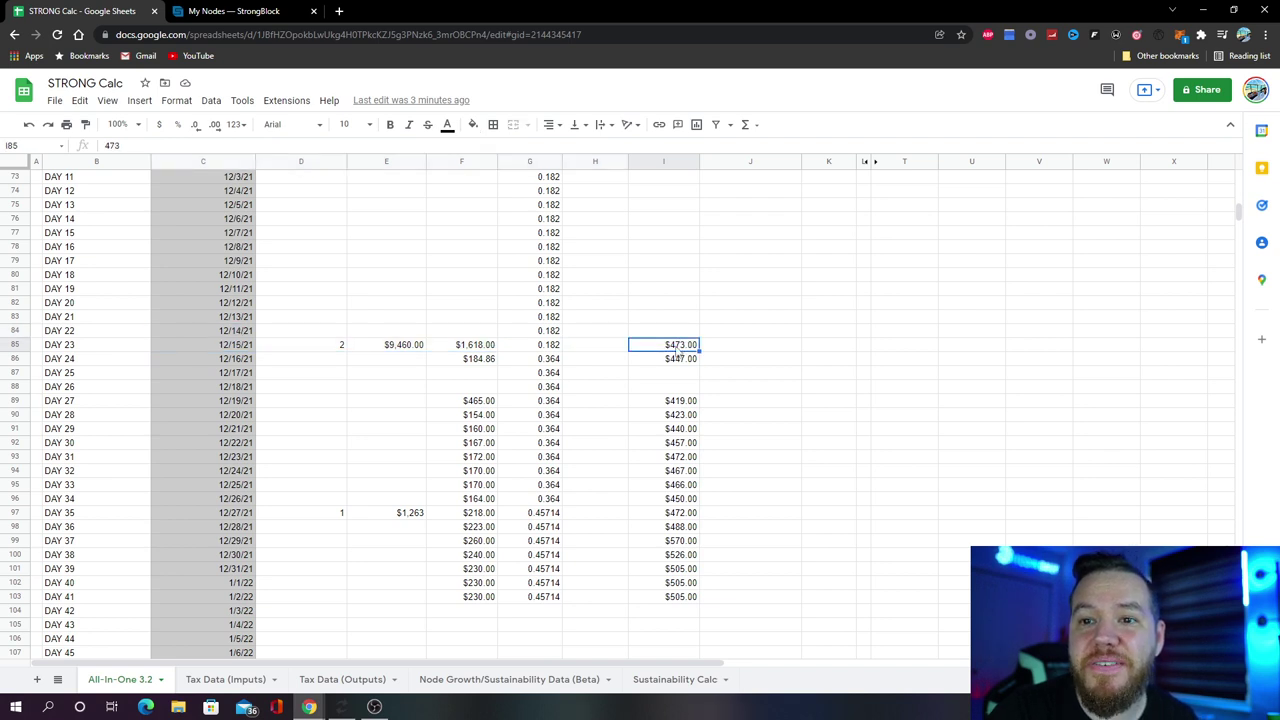
{"action": "mouse_move", "coordinate": [238, 347]}
{"action": "left_mouse_down"}
{"action": "mouse_move", "coordinate": [709, 346]}
{"action": "mouse_move", "coordinate": [690, 350]}
{"action": "left_mouse_up"}
- Check the day 35 purchase's $1,263 principal and day 34's 0.364 daily STRONG interest
{"action": "scroll", "coordinate": [238, 414], "scroll_direction": "down", "scroll_amount": 3}
{"action": "left_click", "coordinate": [238, 414]}
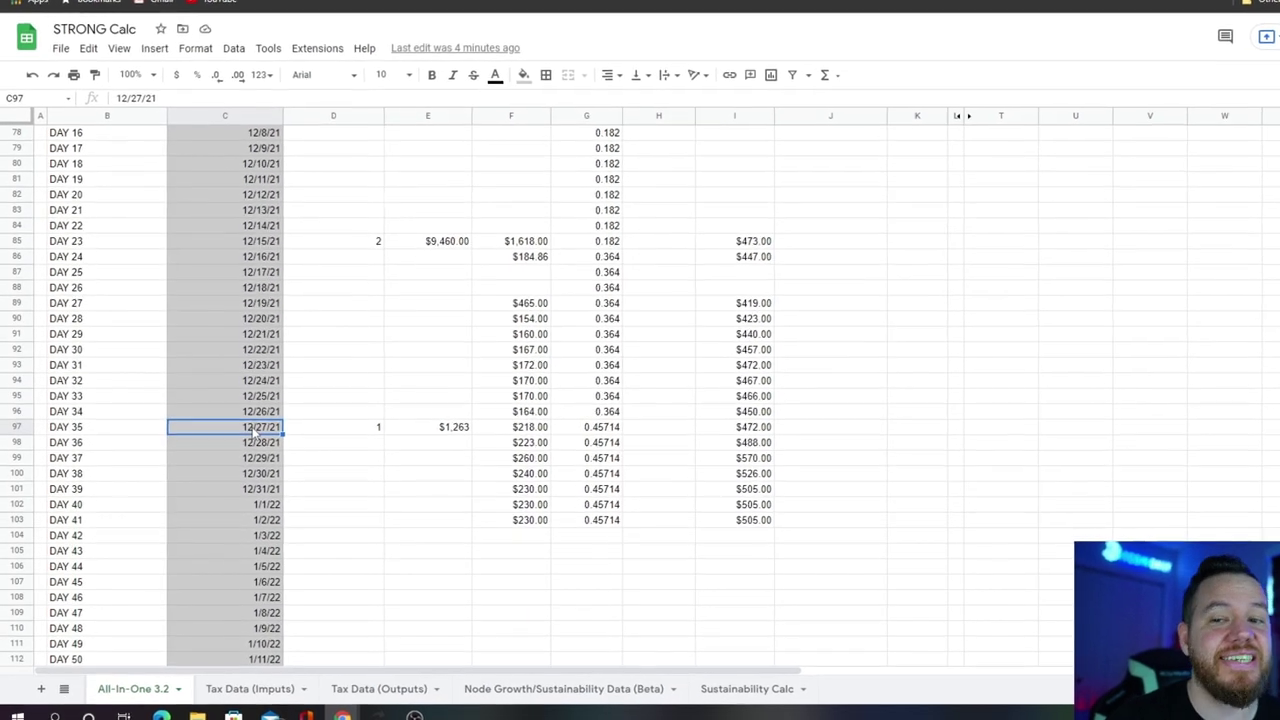
{"action": "left_click_drag", "start_coordinate": [345, 424], "coordinate": [700, 424]}
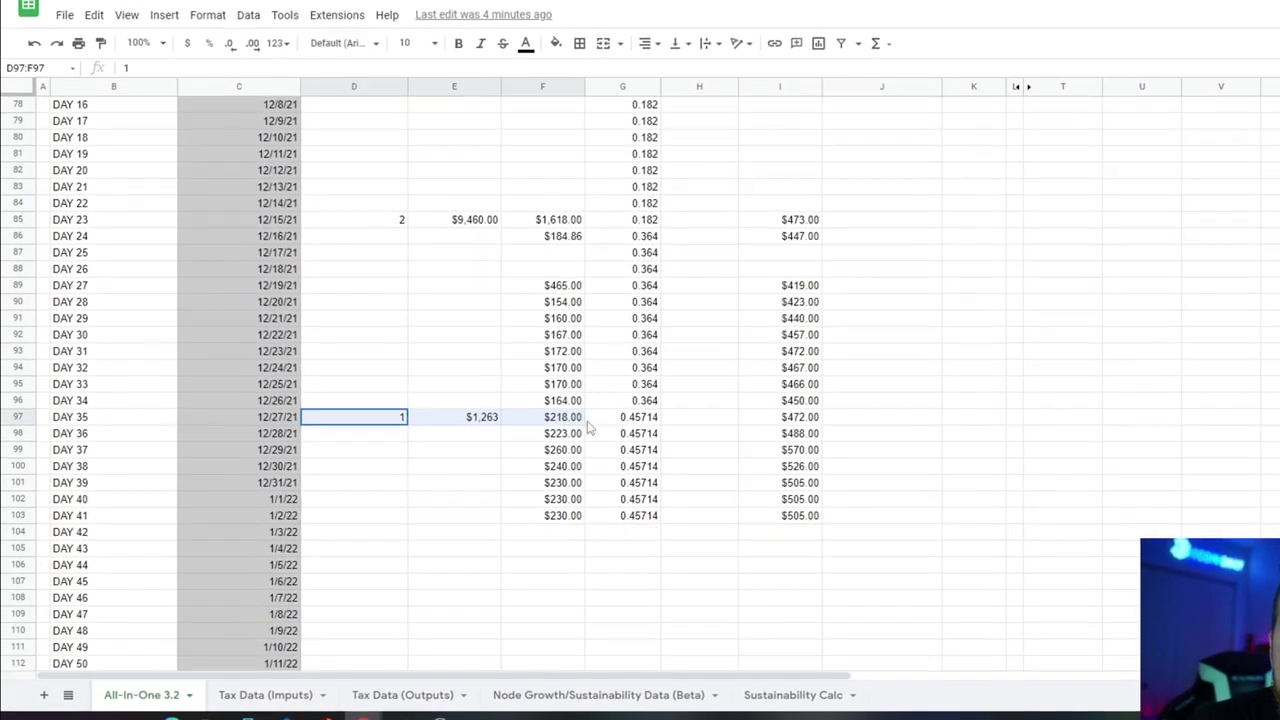
{"action": "left_click", "coordinate": [485, 422]}
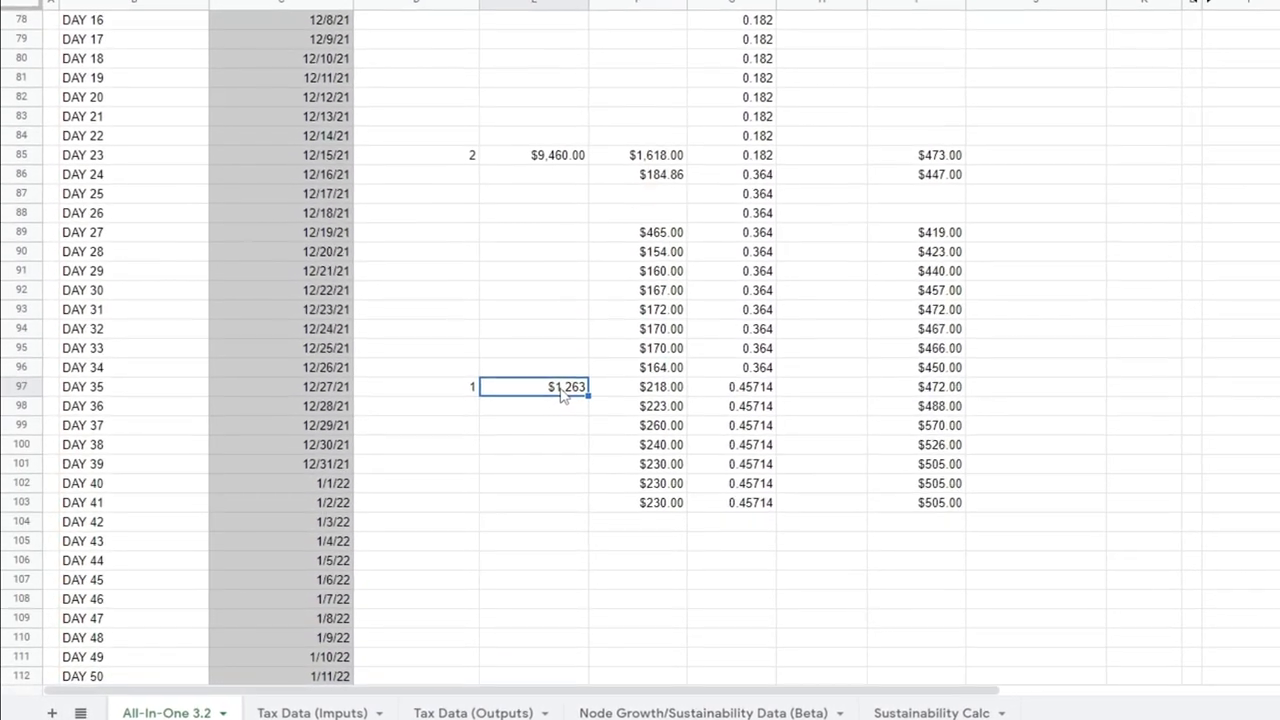
{"action": "scroll", "coordinate": [740, 360], "scroll_direction": "up", "scroll_amount": 2}
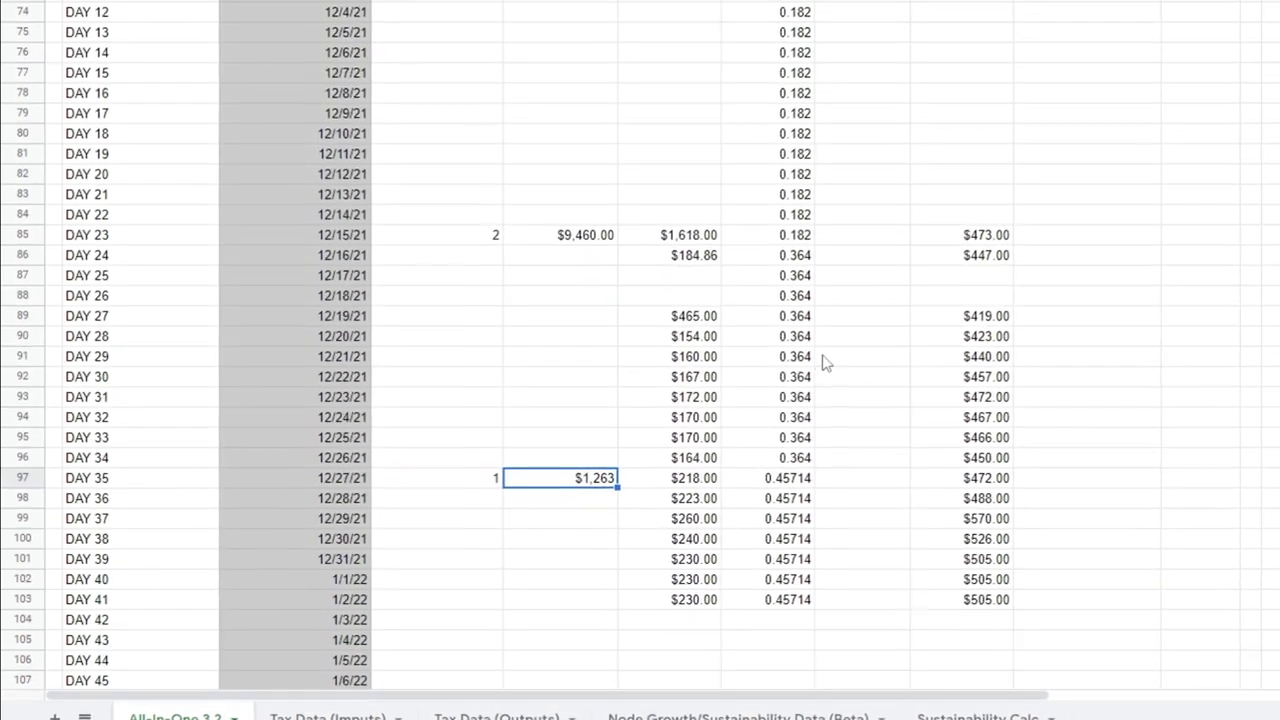
{"action": "scroll", "coordinate": [790, 355], "scroll_direction": "up", "scroll_amount": 3}
{"action": "scroll", "coordinate": [824, 348], "scroll_direction": "up", "scroll_amount": 2}
{"action": "left_click_drag", "start_coordinate": [800, 75], "coordinate": [822, 138]}
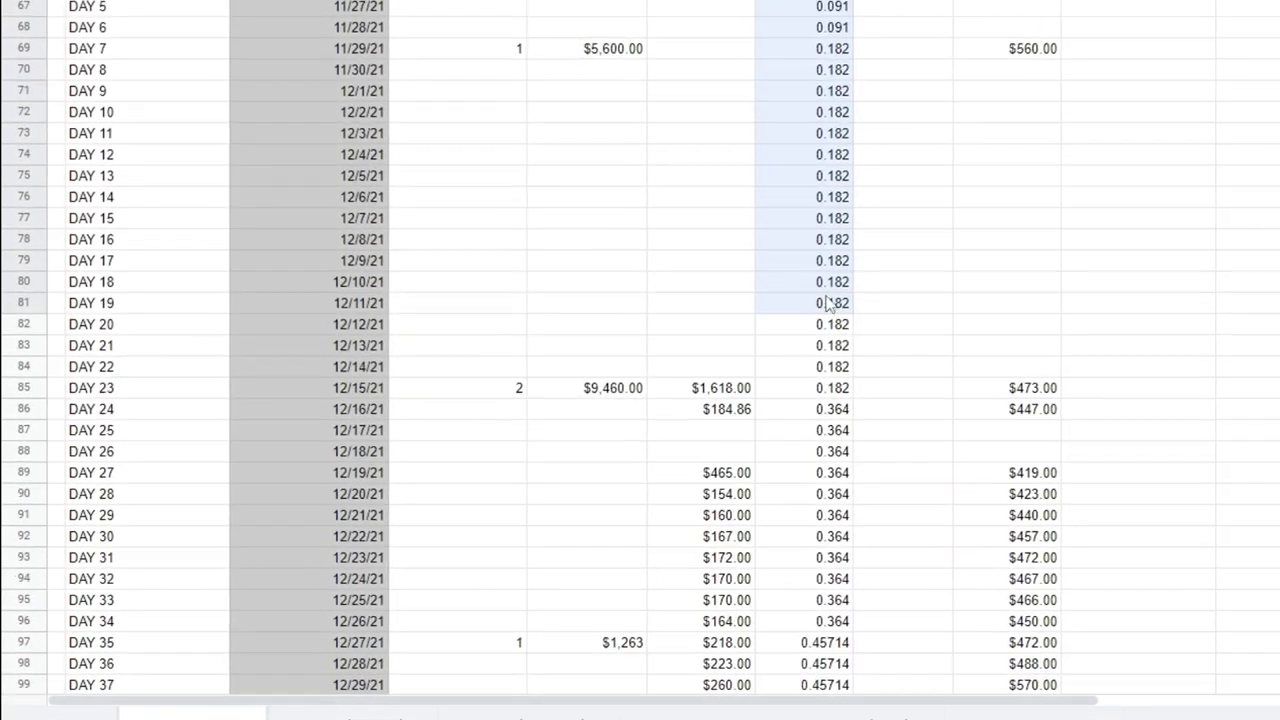
{"action": "left_click", "coordinate": [530, 442]}
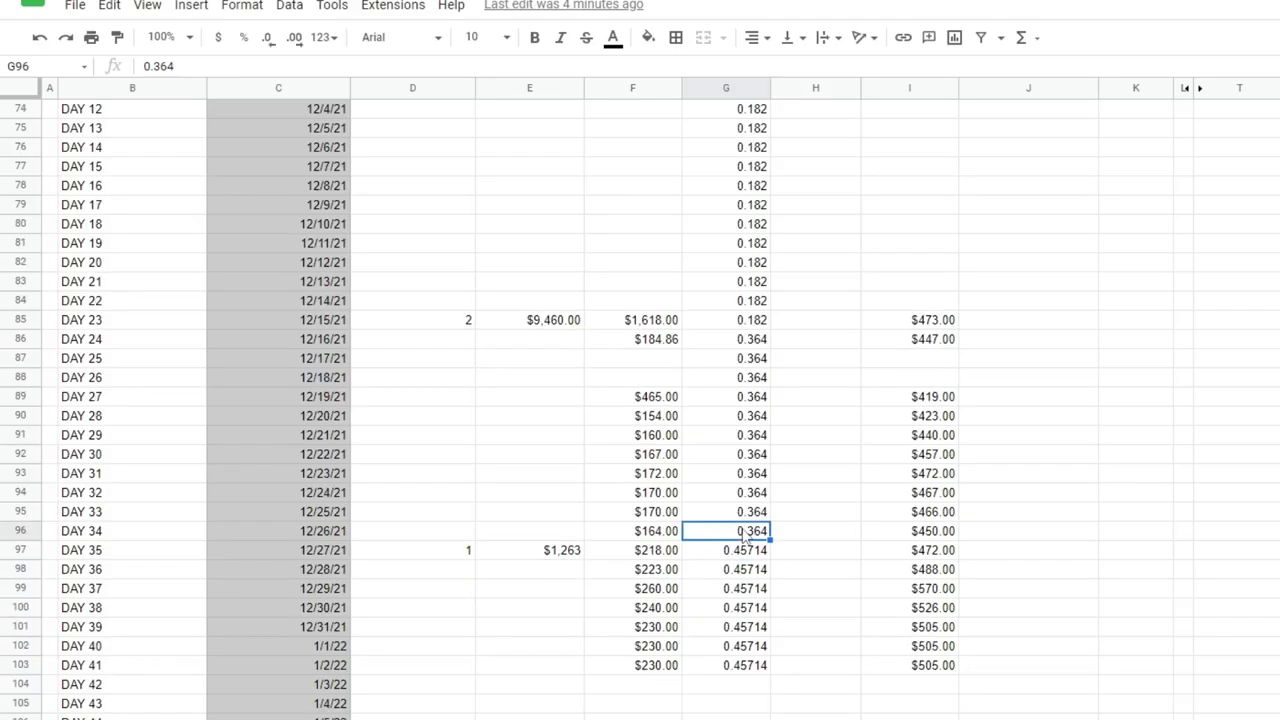
- Recheck the day 9 log row and the node count logged on DAY 35
{"action": "scroll", "coordinate": [716, 540], "scroll_direction": "up", "scroll_amount": 1}
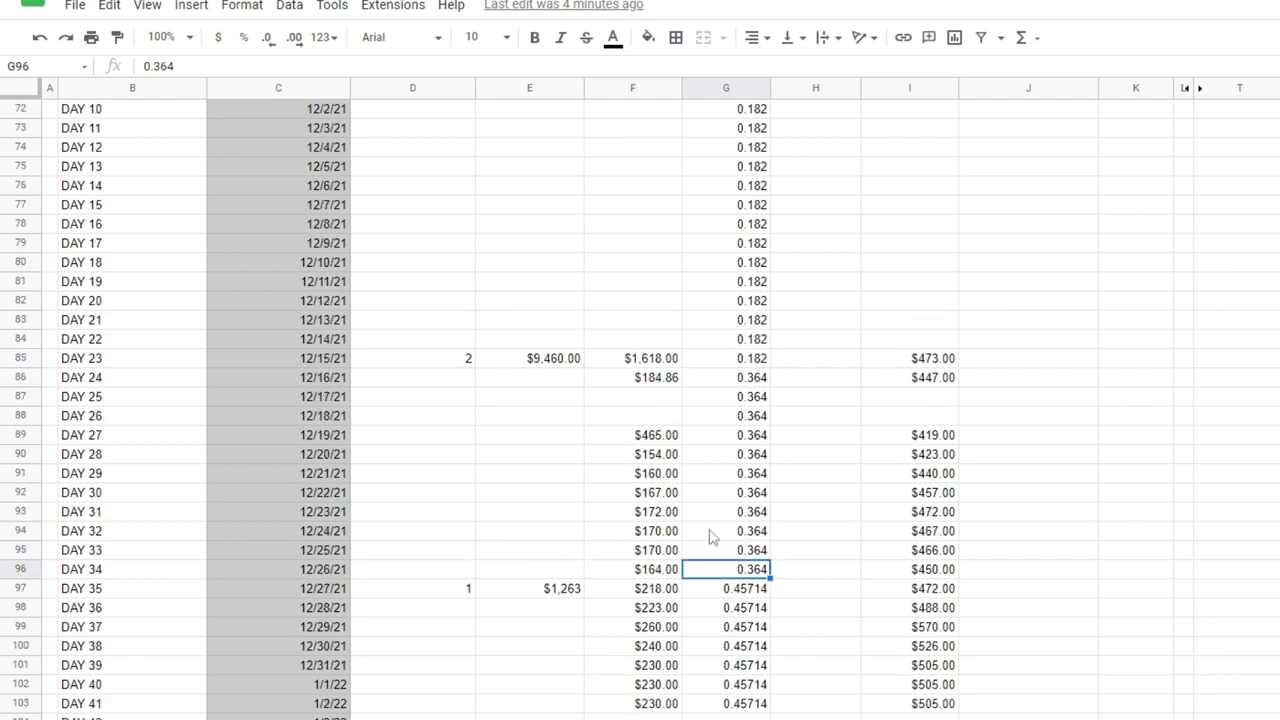
{"action": "scroll", "coordinate": [711, 534], "scroll_direction": "up", "scroll_amount": 2}
{"action": "left_click_drag", "start_coordinate": [347, 195], "coordinate": [757, 192]}
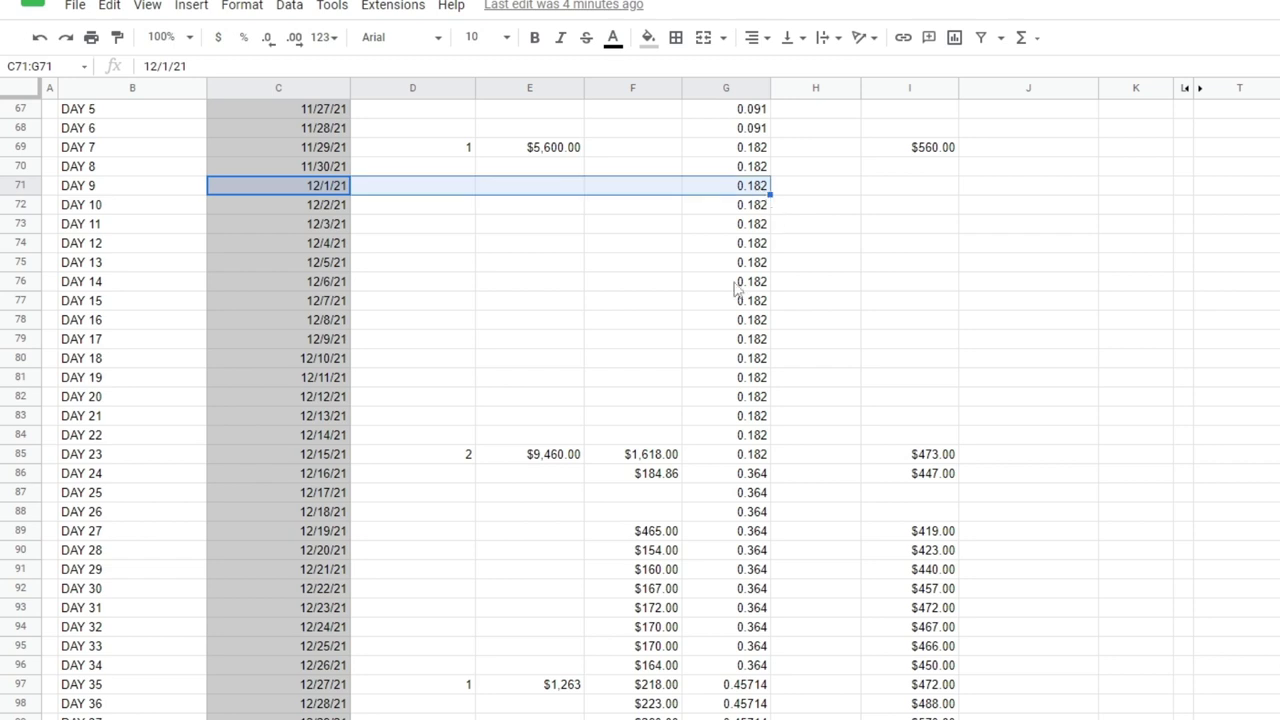
{"action": "left_click", "coordinate": [640, 360]}
{"action": "left_click_drag", "start_coordinate": [310, 463], "coordinate": [740, 457]}
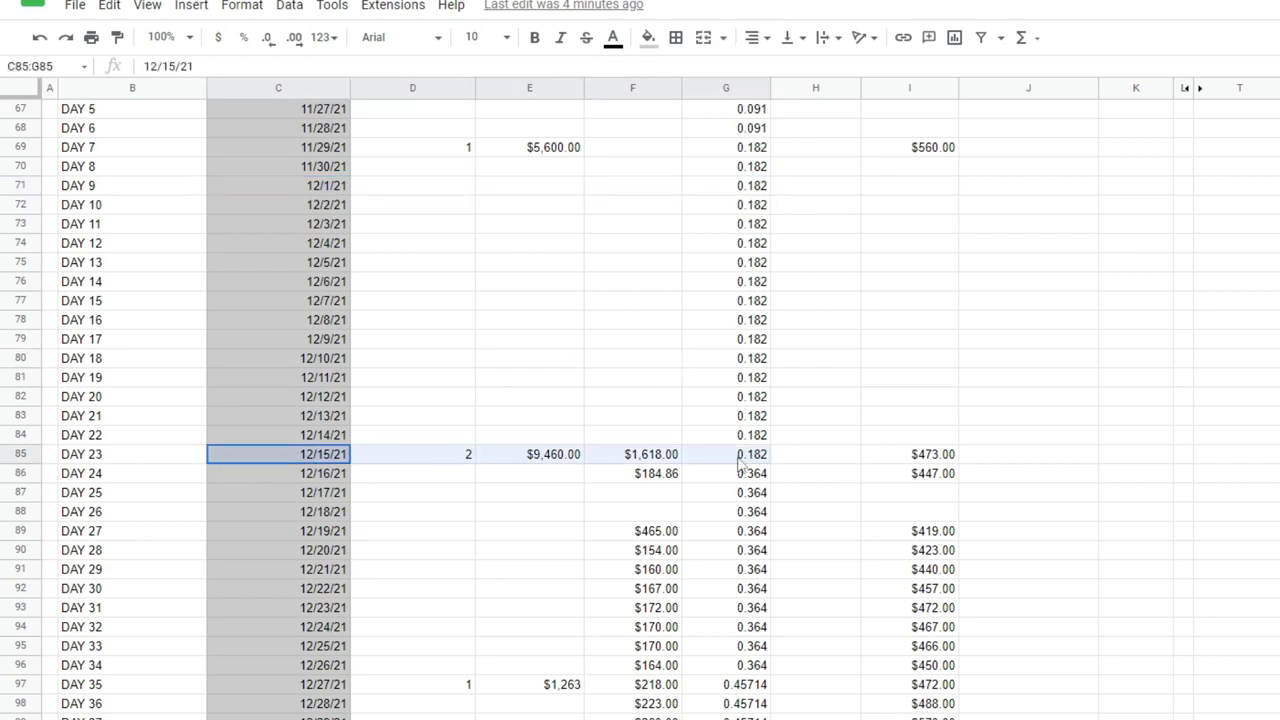
{"action": "scroll", "coordinate": [740, 457], "scroll_direction": "down", "scroll_amount": 1}
{"action": "scroll", "coordinate": [584, 582], "scroll_direction": "down", "scroll_amount": 2}
{"action": "left_click", "coordinate": [471, 555]}
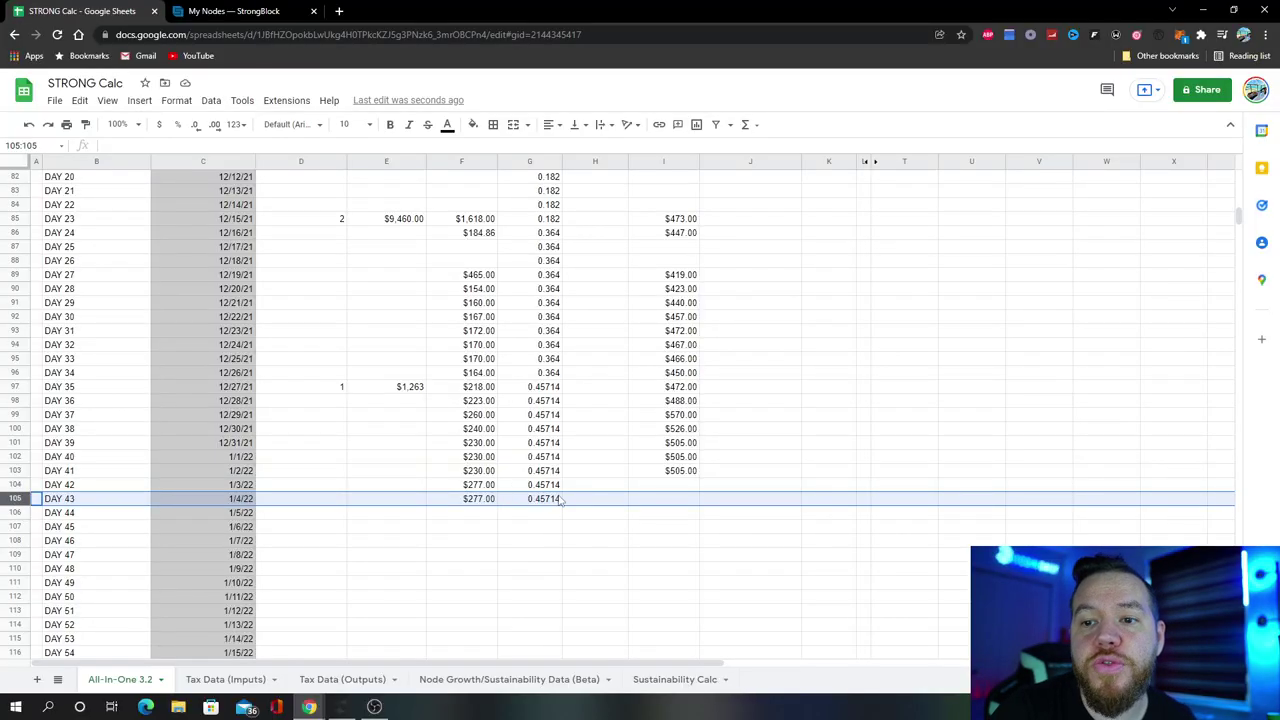
{"action": "scroll", "coordinate": [510, 400], "scroll_direction": "up", "scroll_amount": 3}
- Check the total USD interest earned in the STRONG Calc totals cell F62
{"action": "scroll", "coordinate": [459, 303], "scroll_direction": "up", "scroll_amount": 2}
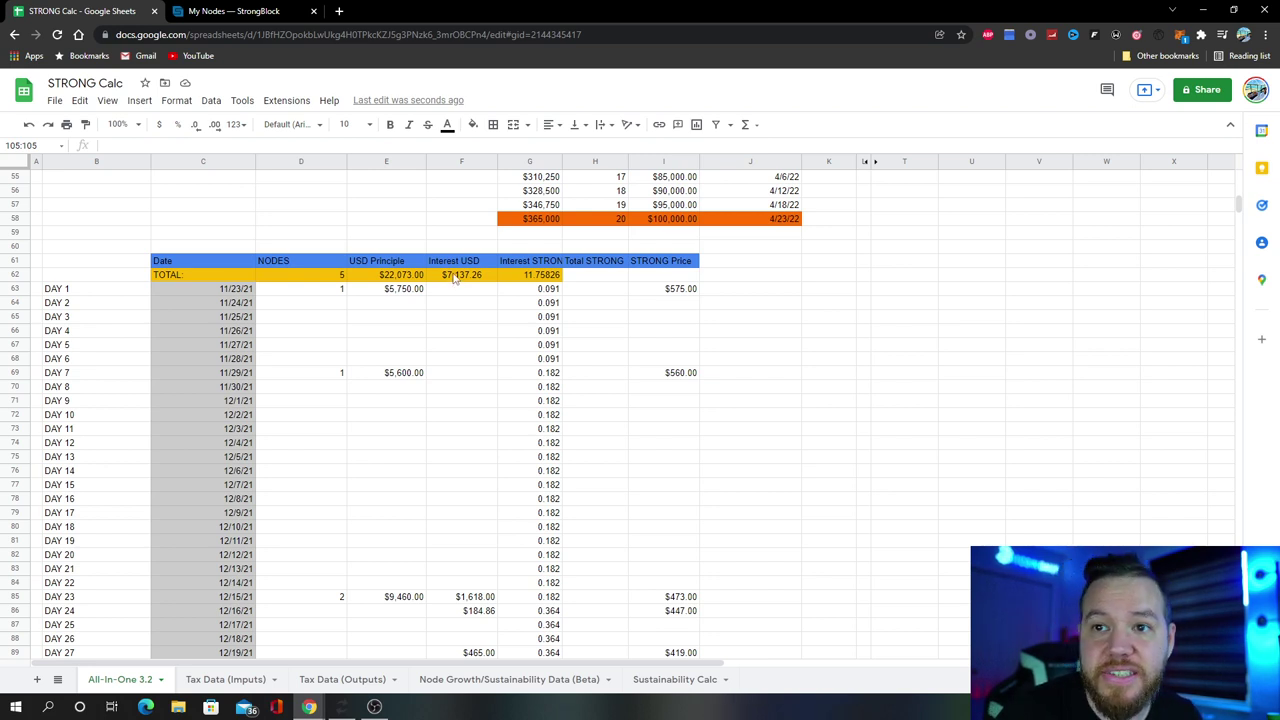
{"action": "left_click", "coordinate": [455, 279]}
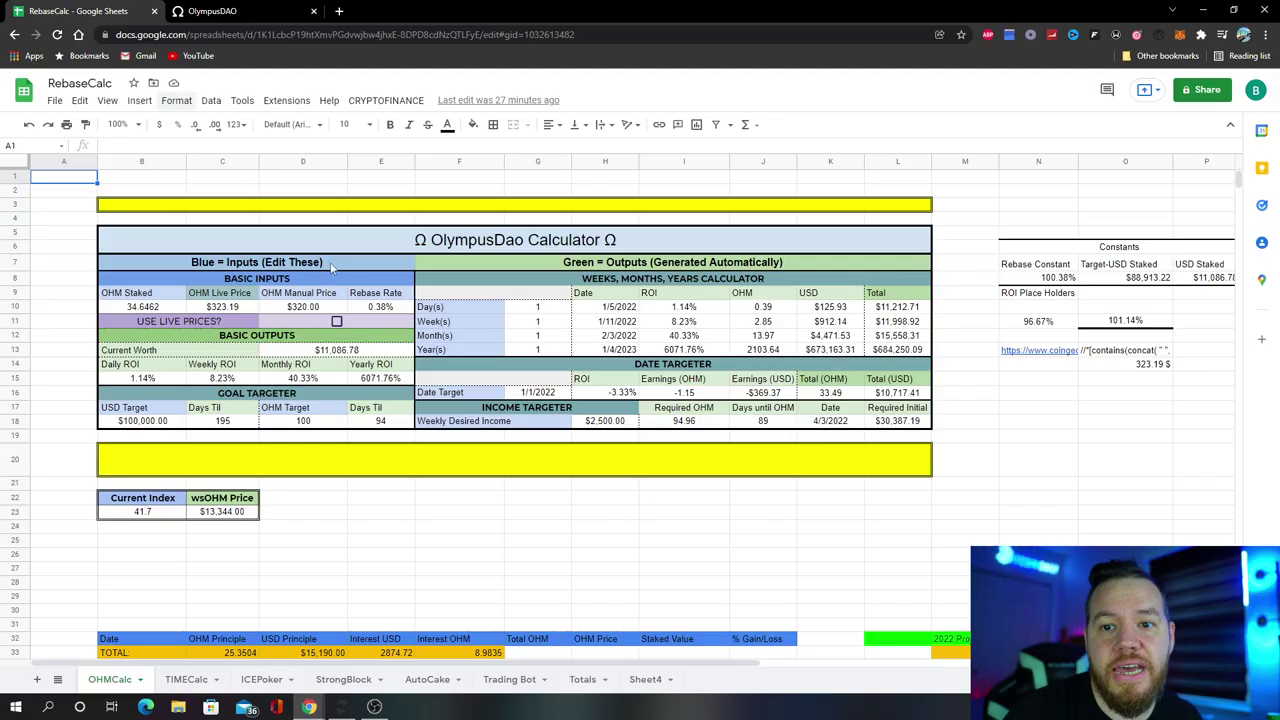
- Review the OHMCalc DAY 1 entry row and its OHM price, then scroll through the log
{"action": "scroll", "coordinate": [527, 492], "scroll_direction": "down", "scroll_amount": 1}
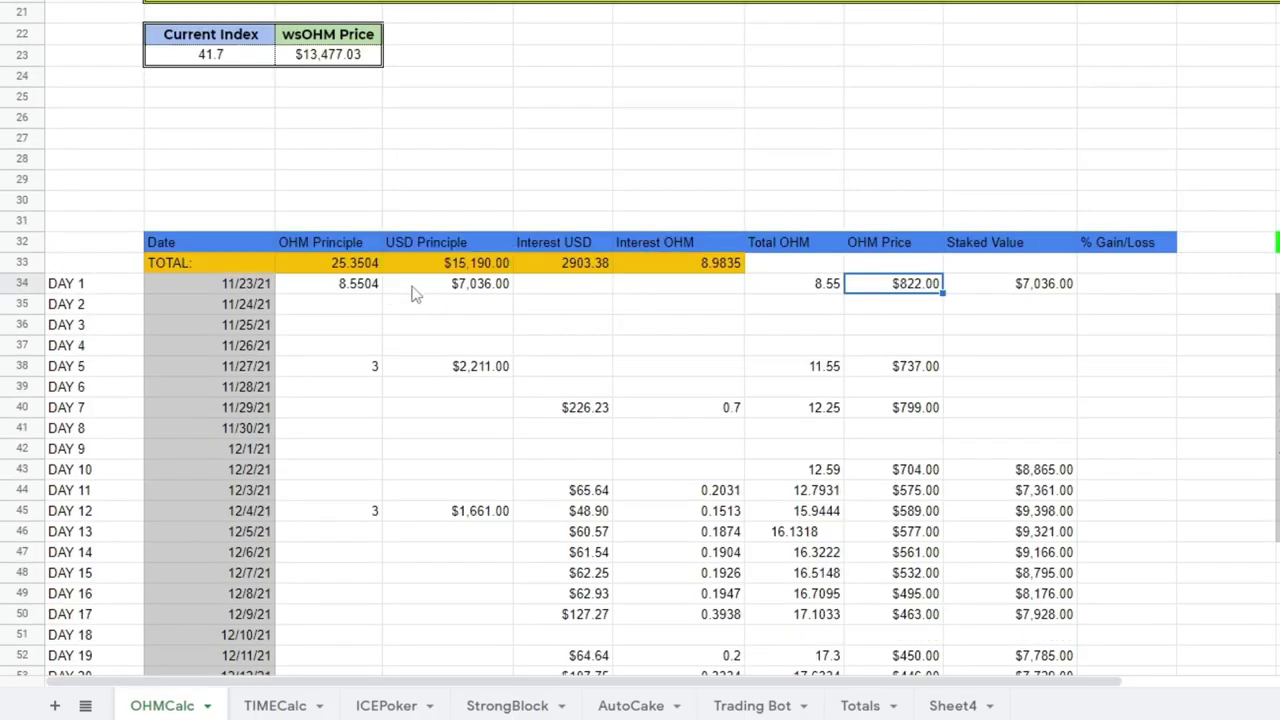
{"action": "left_click_drag", "start_coordinate": [871, 290], "coordinate": [254, 286]}
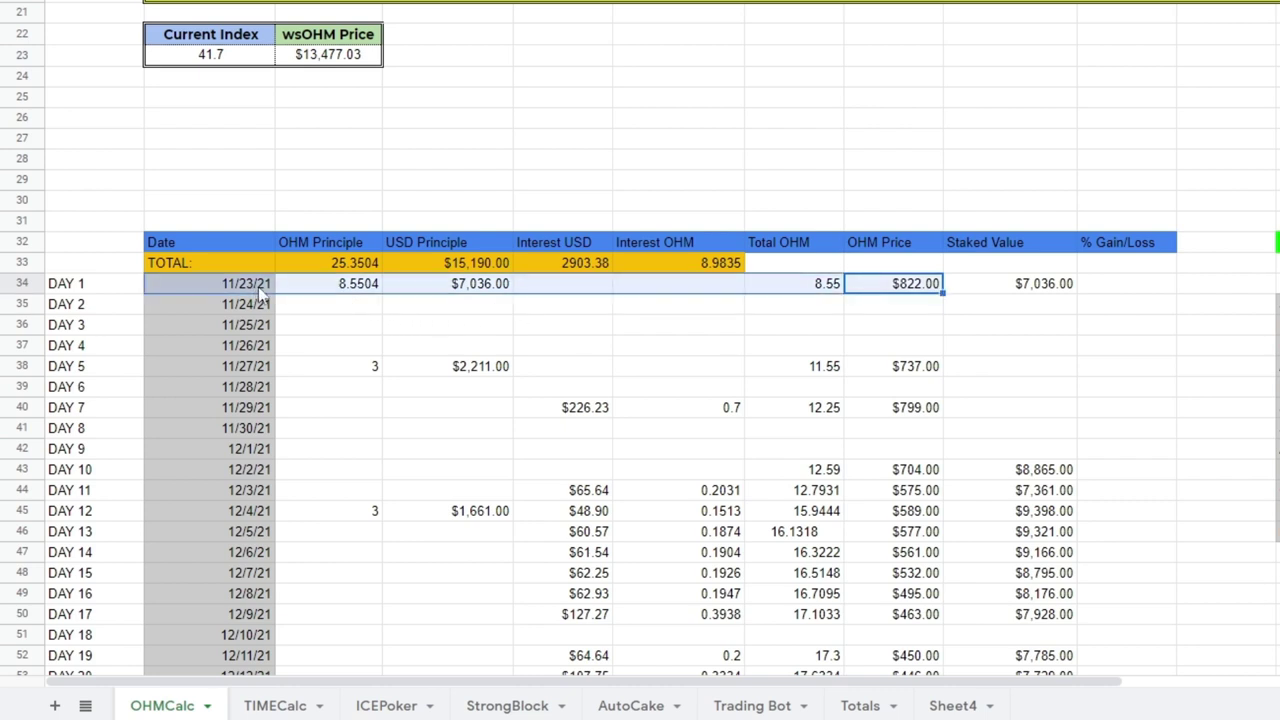
{"action": "left_click", "coordinate": [904, 293]}
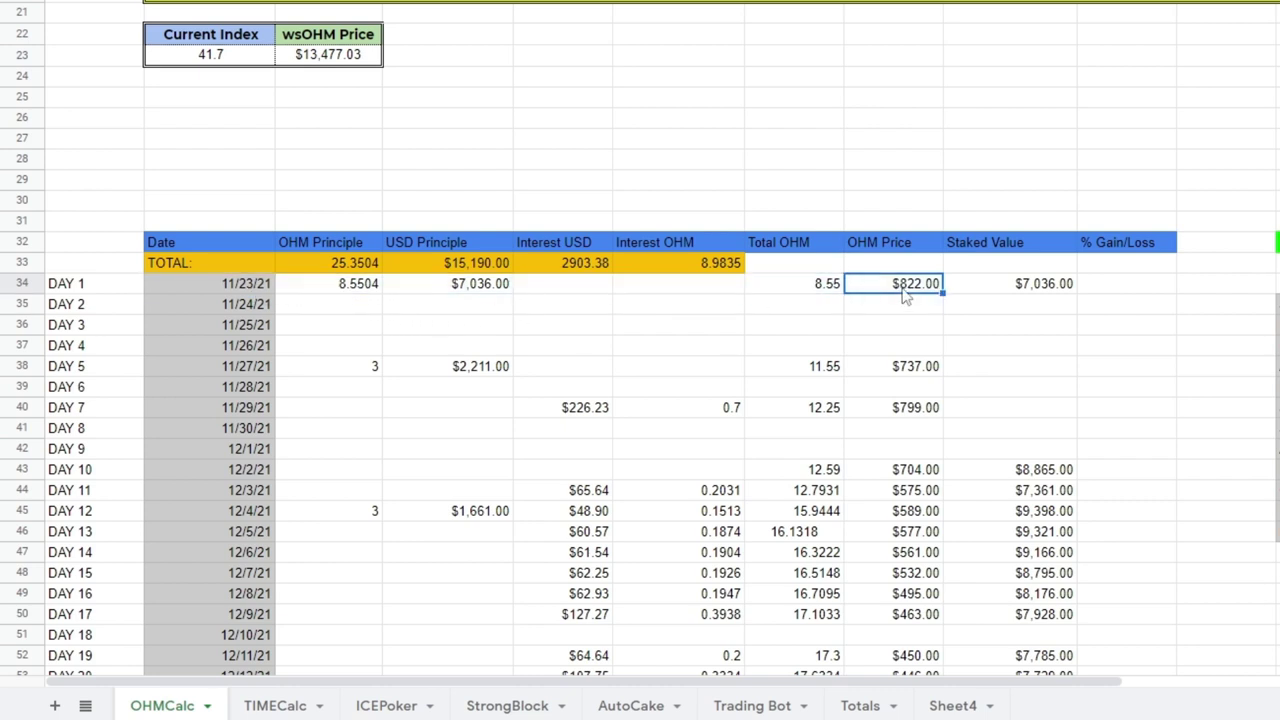
{"action": "scroll", "coordinate": [600, 313], "scroll_direction": "down", "scroll_amount": 1}
{"action": "scroll", "coordinate": [600, 313], "scroll_direction": "down", "scroll_amount": 1}
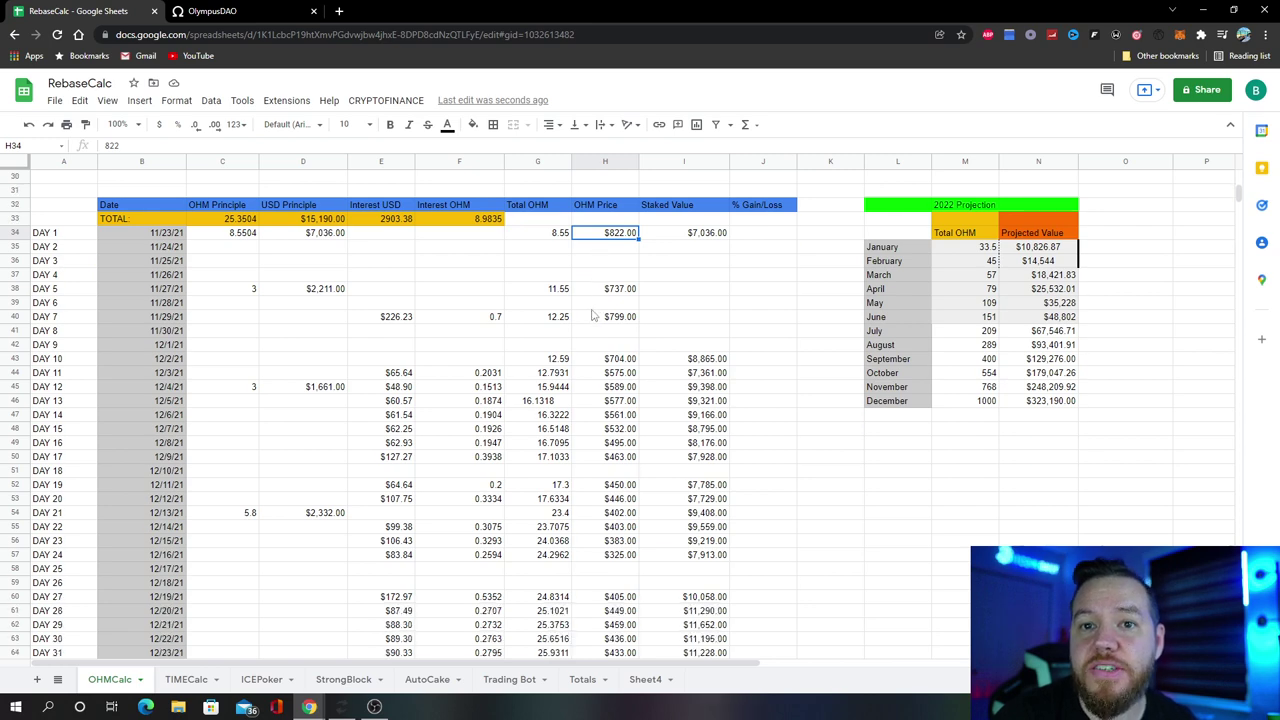
{"action": "scroll", "coordinate": [600, 313], "scroll_direction": "down", "scroll_amount": 1}
{"action": "scroll", "coordinate": [608, 277], "scroll_direction": "down", "scroll_amount": 1}
{"action": "scroll", "coordinate": [610, 290], "scroll_direction": "down", "scroll_amount": 2}
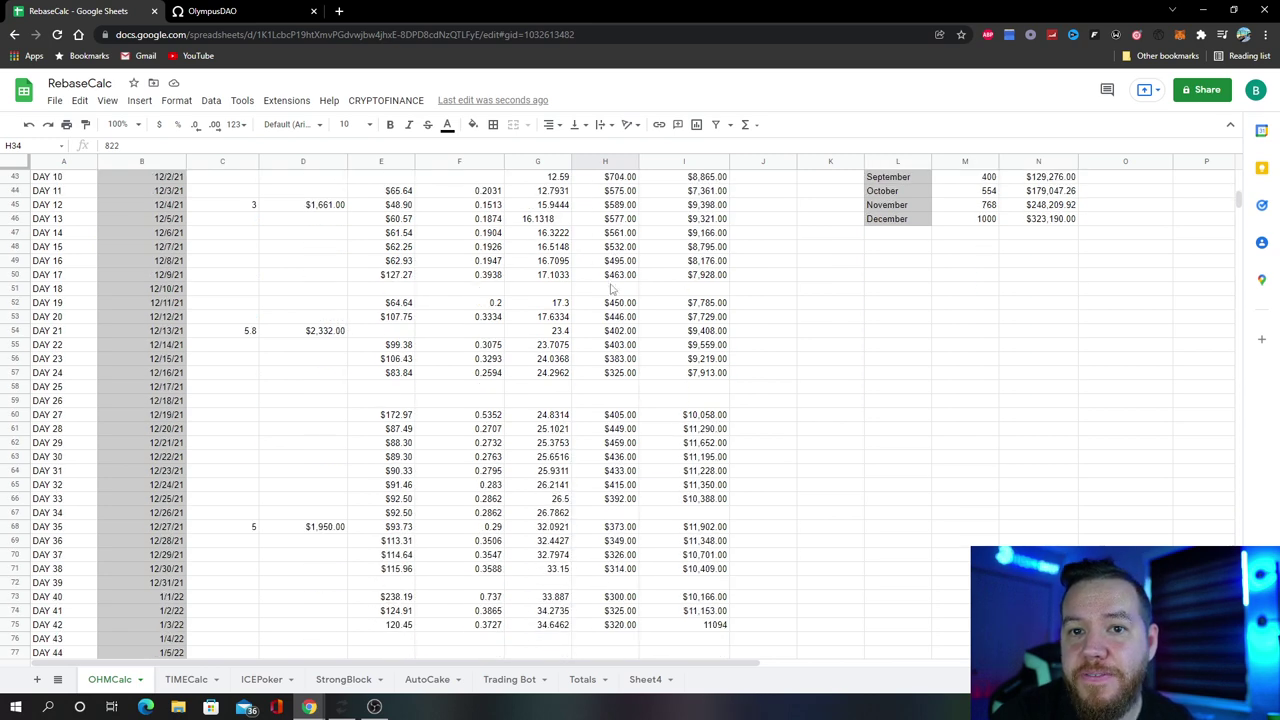
{"action": "scroll", "coordinate": [615, 326], "scroll_direction": "down", "scroll_amount": 2}
{"action": "scroll", "coordinate": [610, 350], "scroll_direction": "down", "scroll_amount": 1}
{"action": "scroll", "coordinate": [609, 367], "scroll_direction": "up", "scroll_amount": 10}
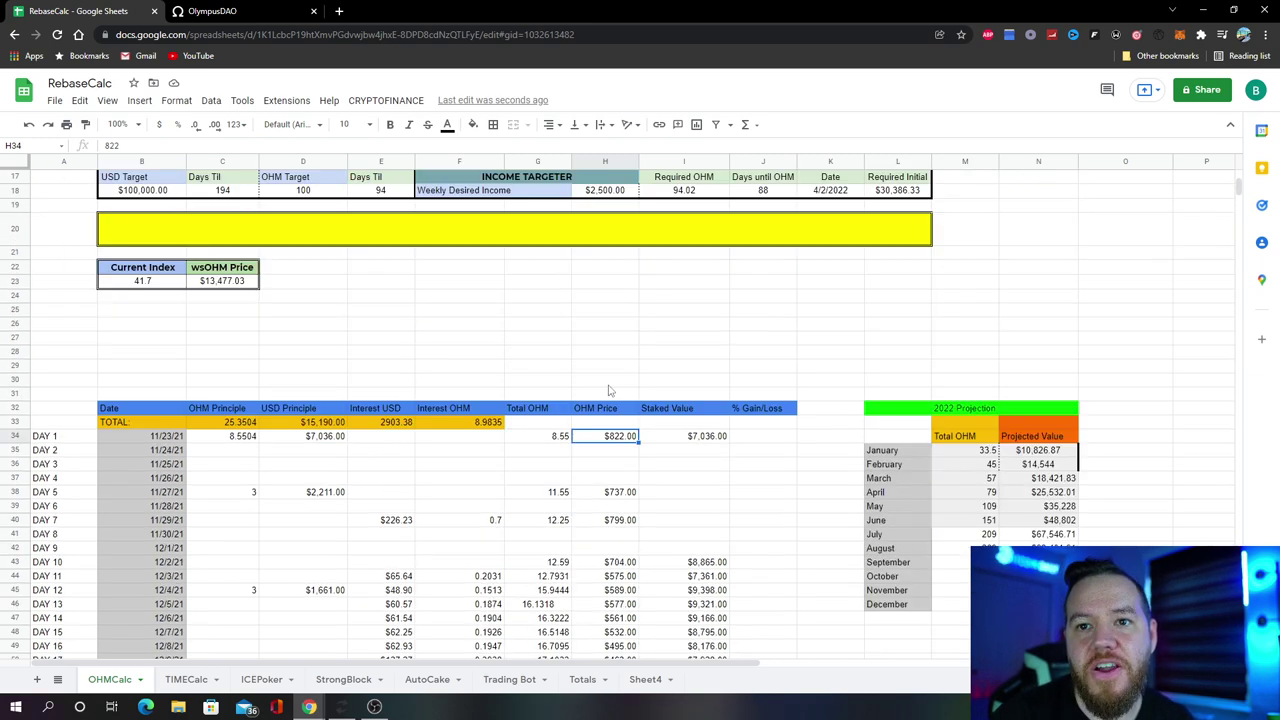
{"action": "scroll", "coordinate": [608, 385], "scroll_direction": "up", "scroll_amount": 3}
- Check the live OHM price and the 2903.38 total interest in USD
{"action": "left_click", "coordinate": [226, 309]}
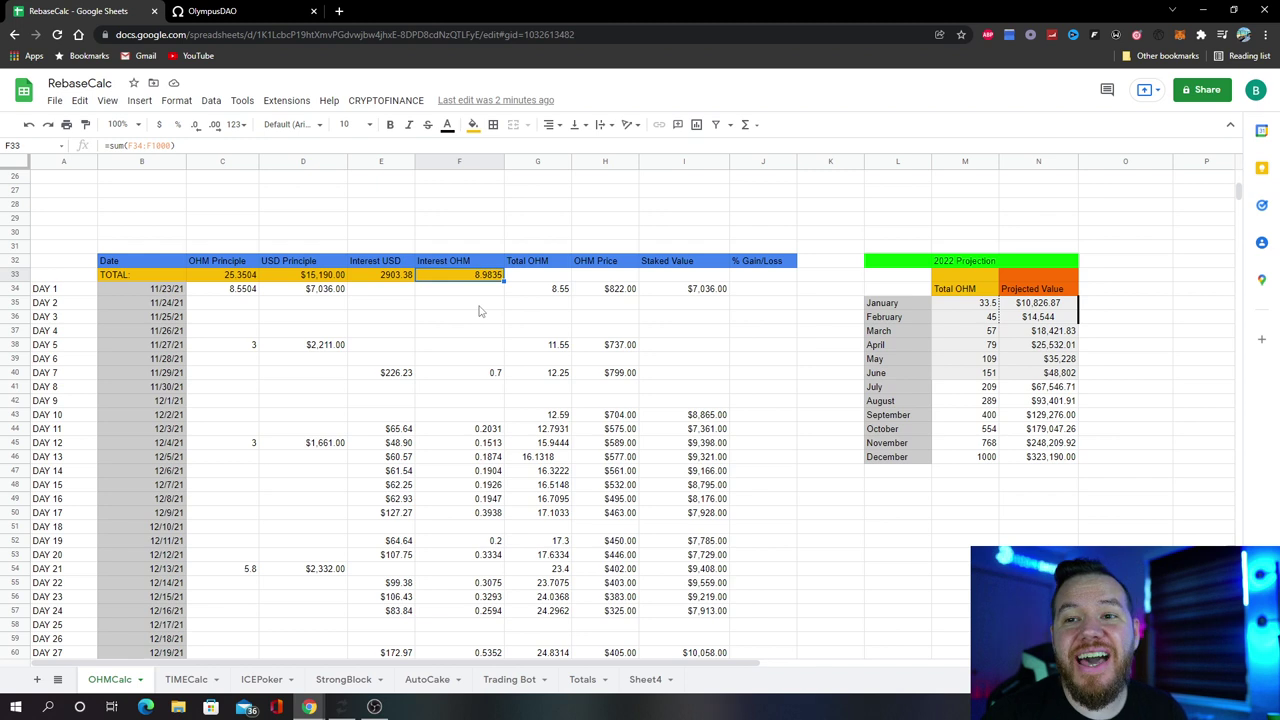
{"action": "left_click", "coordinate": [465, 295]}
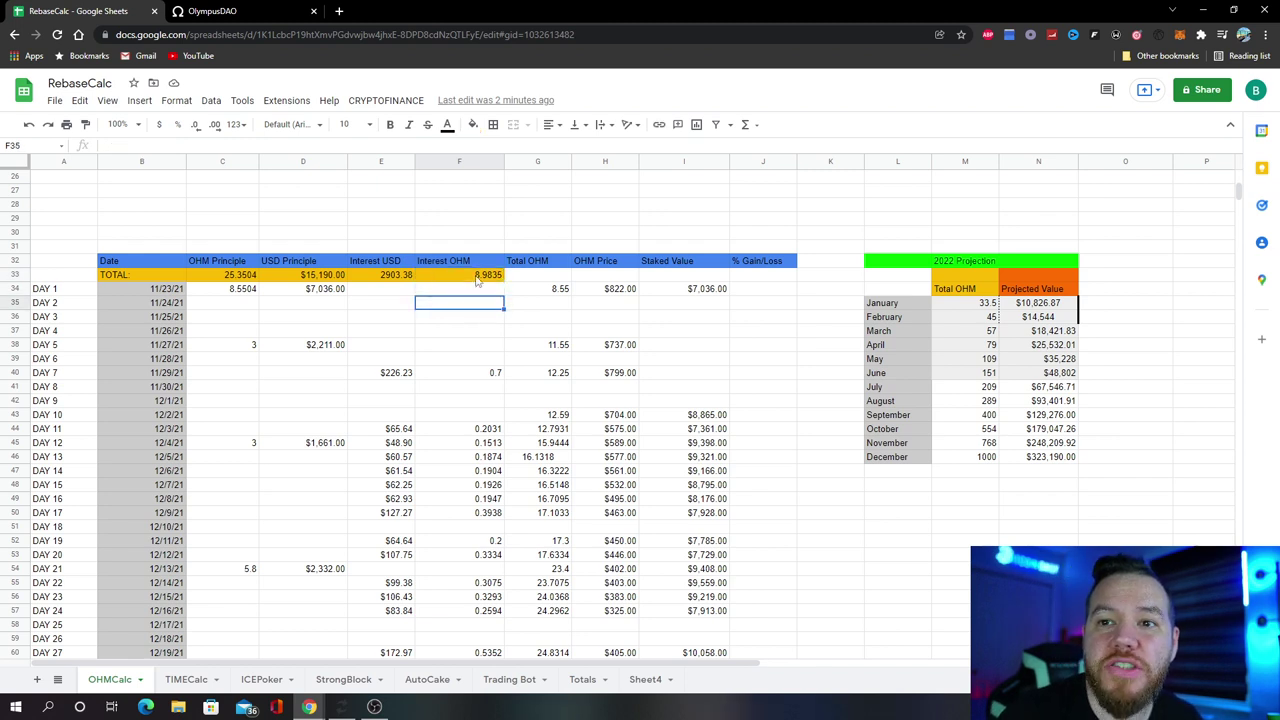
{"action": "left_click", "coordinate": [410, 277]}
{"action": "scroll", "coordinate": [418, 331], "scroll_direction": "up", "scroll_amount": 1}
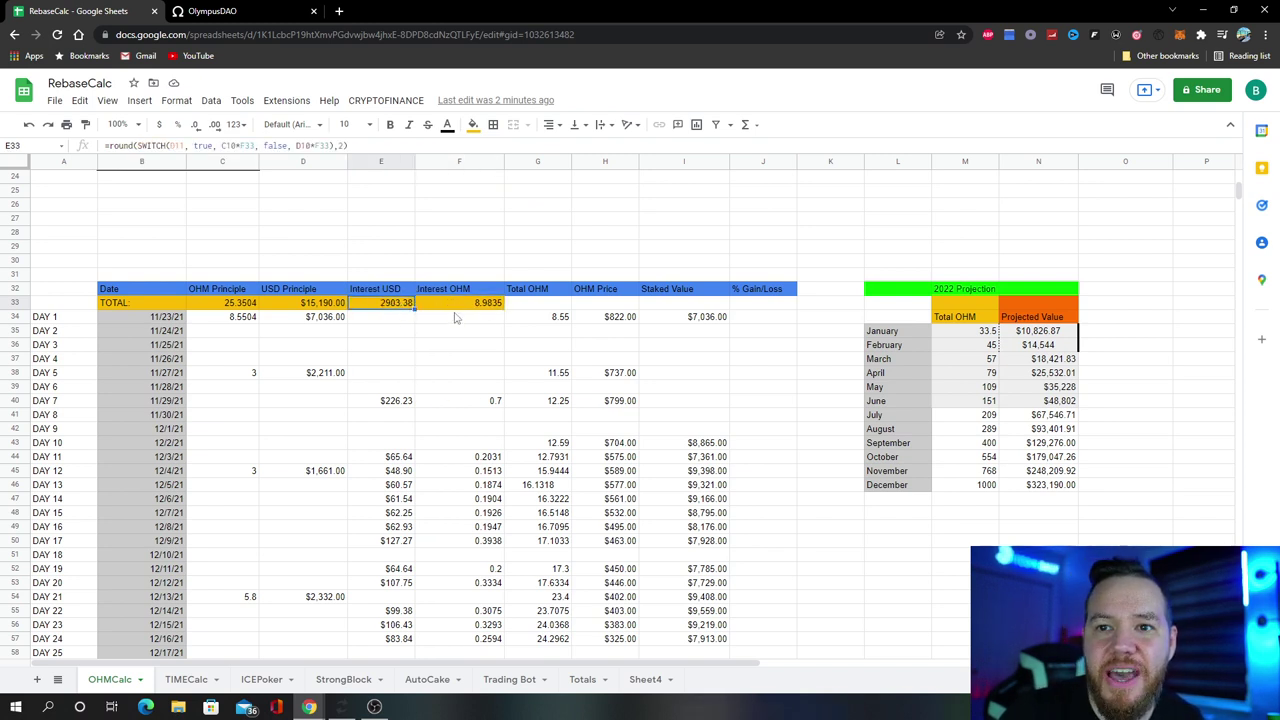
- Check the total USD principal invested and the stake's $11,237.32 current worth
{"action": "scroll", "coordinate": [455, 317], "scroll_direction": "down", "scroll_amount": 5}
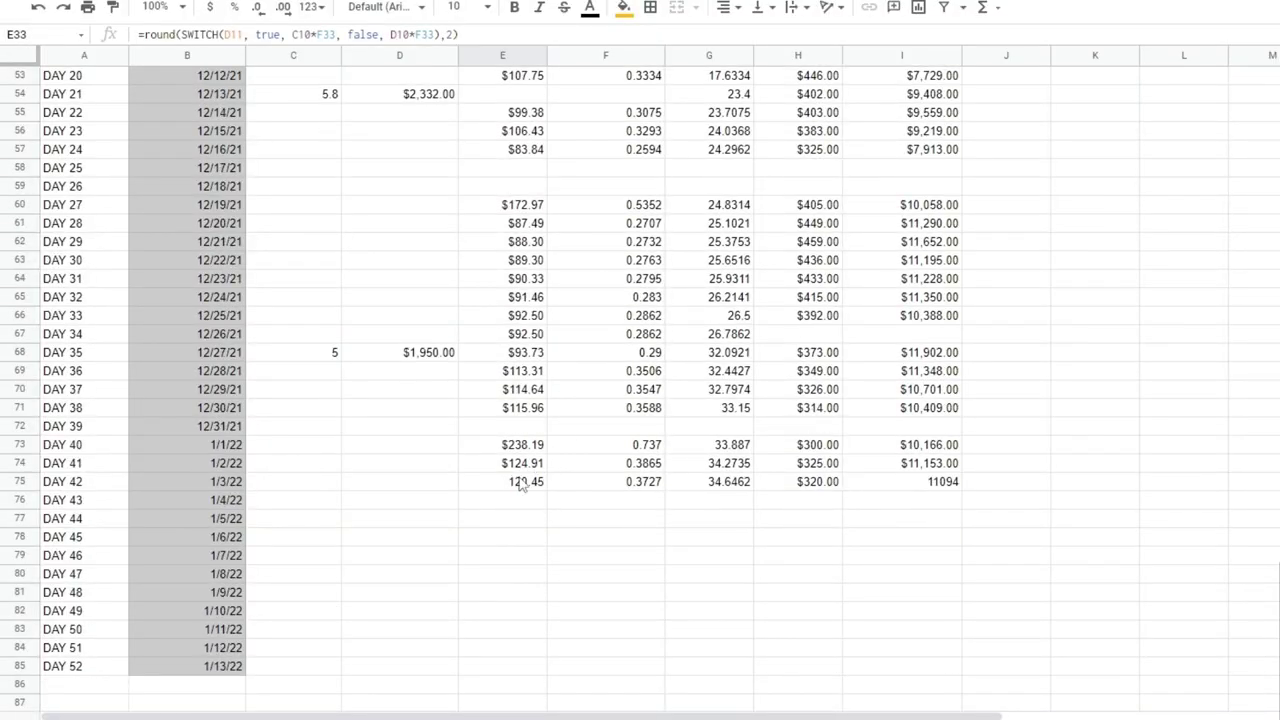
{"action": "scroll", "coordinate": [530, 420], "scroll_direction": "up", "scroll_amount": 7}
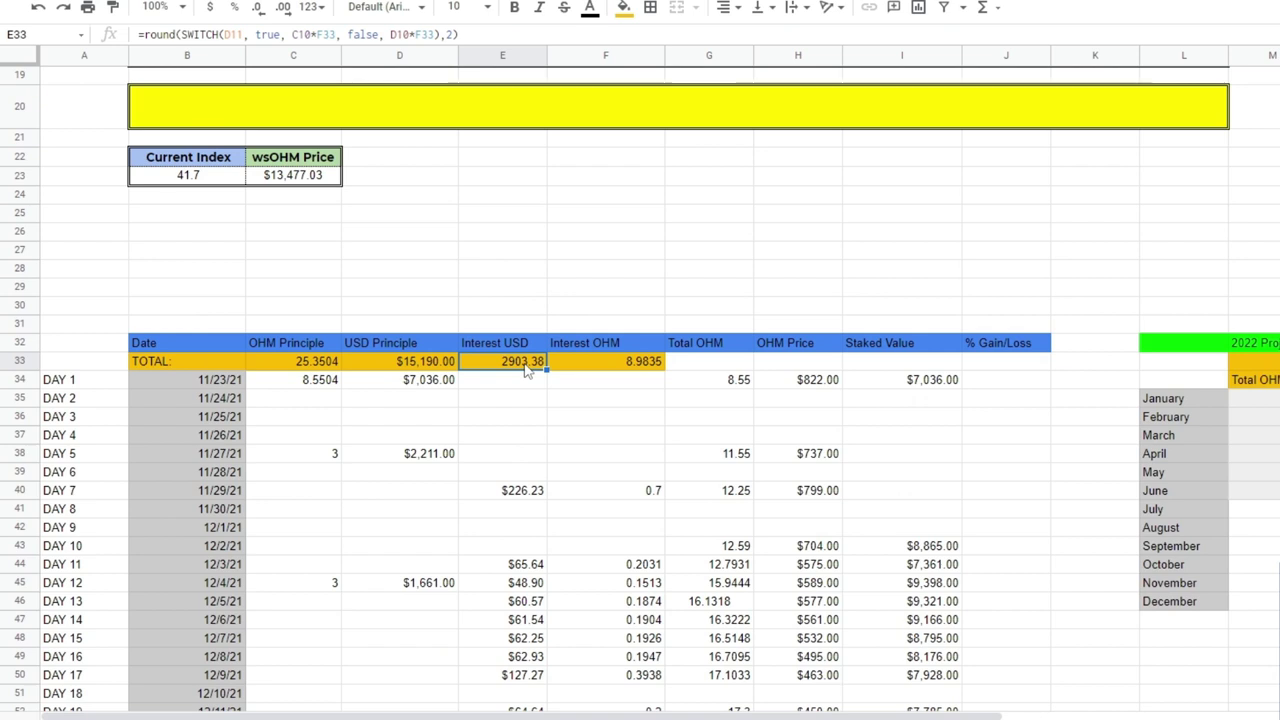
{"action": "scroll", "coordinate": [525, 366], "scroll_direction": "down", "scroll_amount": 1}
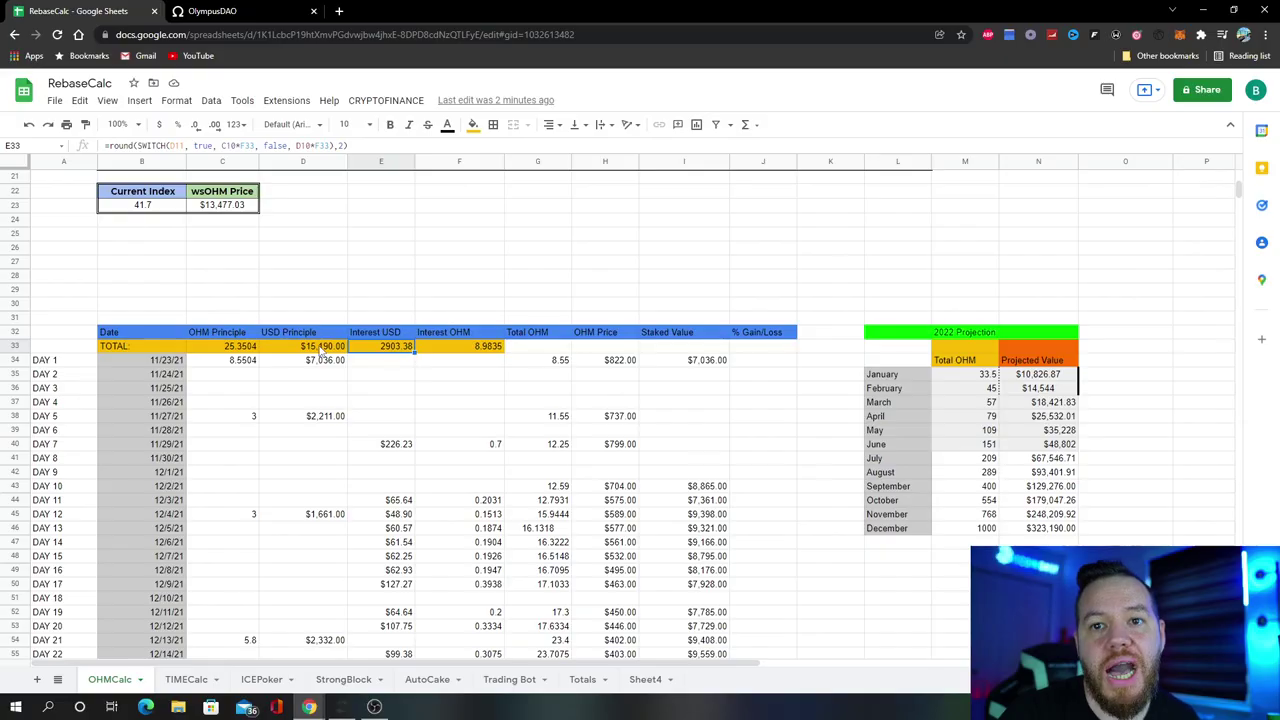
{"action": "scroll", "coordinate": [320, 350], "scroll_direction": "up", "scroll_amount": 3}
{"action": "scroll", "coordinate": [318, 349], "scroll_direction": "up", "scroll_amount": 2}
{"action": "scroll", "coordinate": [330, 420], "scroll_direction": "down", "scroll_amount": 2}
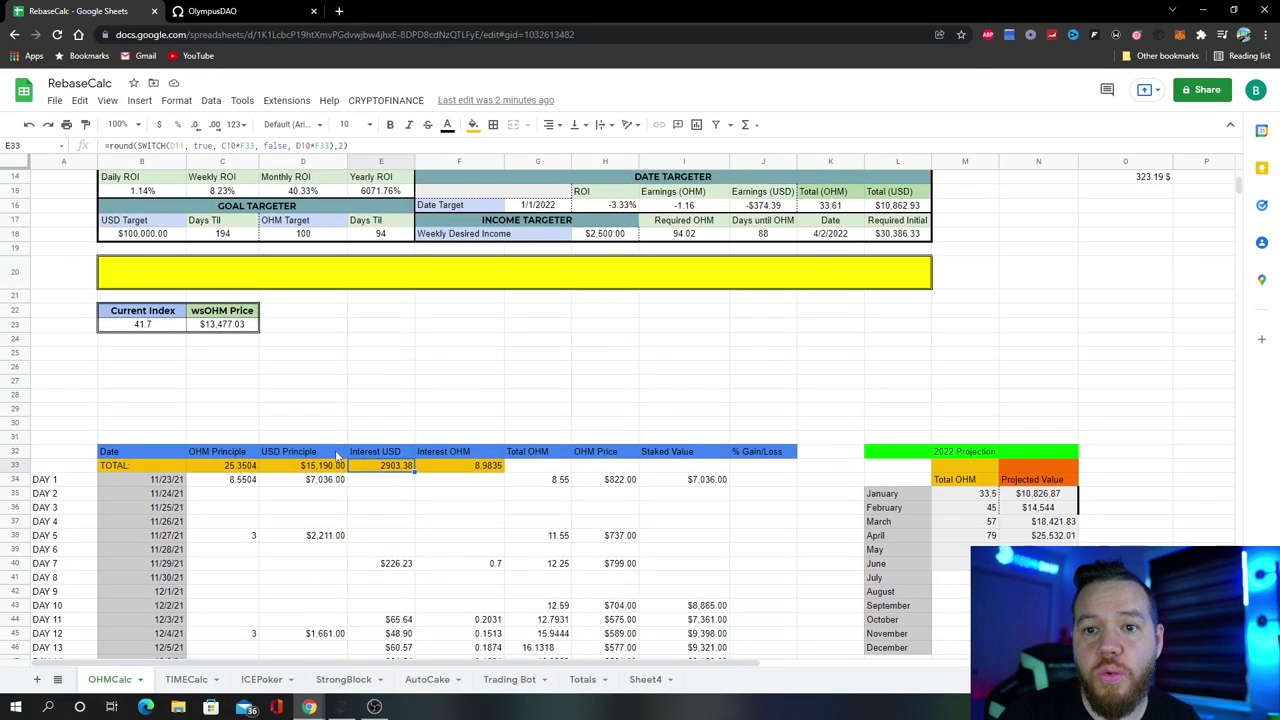
{"action": "left_click", "coordinate": [326, 465]}
{"action": "scroll", "coordinate": [343, 400], "scroll_direction": "up", "scroll_amount": 2}
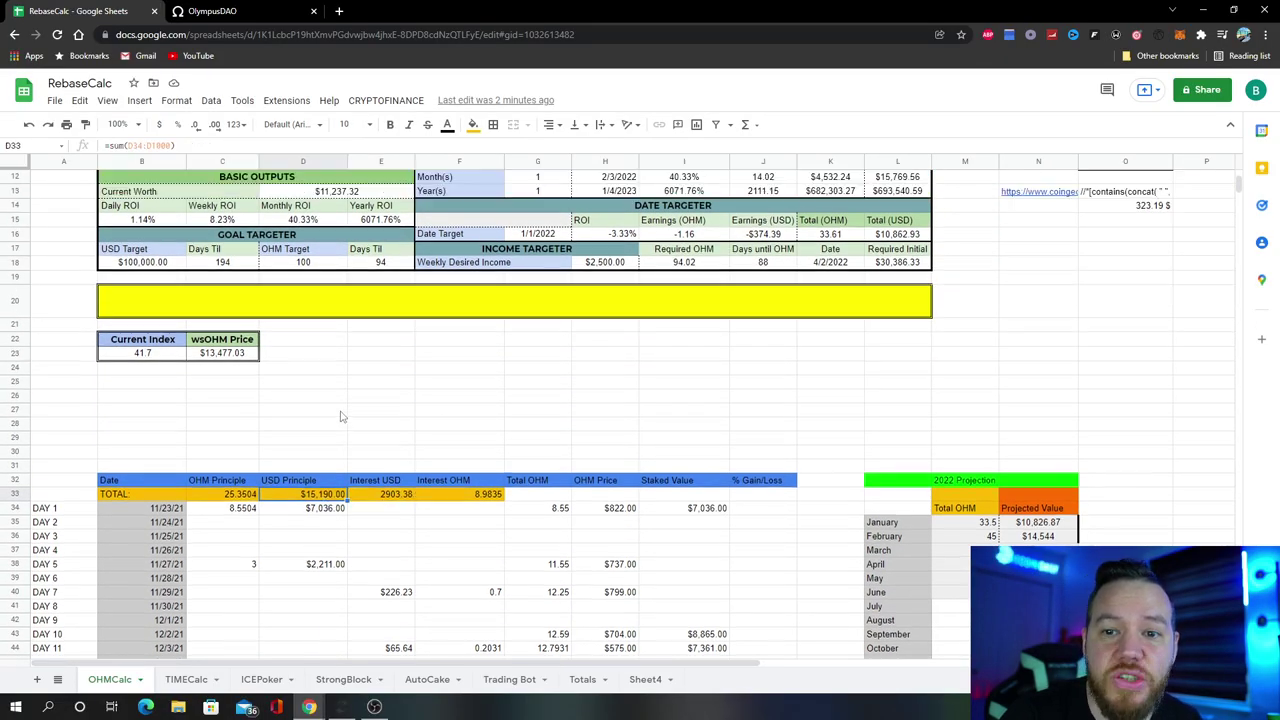
{"action": "scroll", "coordinate": [340, 423], "scroll_direction": "up", "scroll_amount": 3}
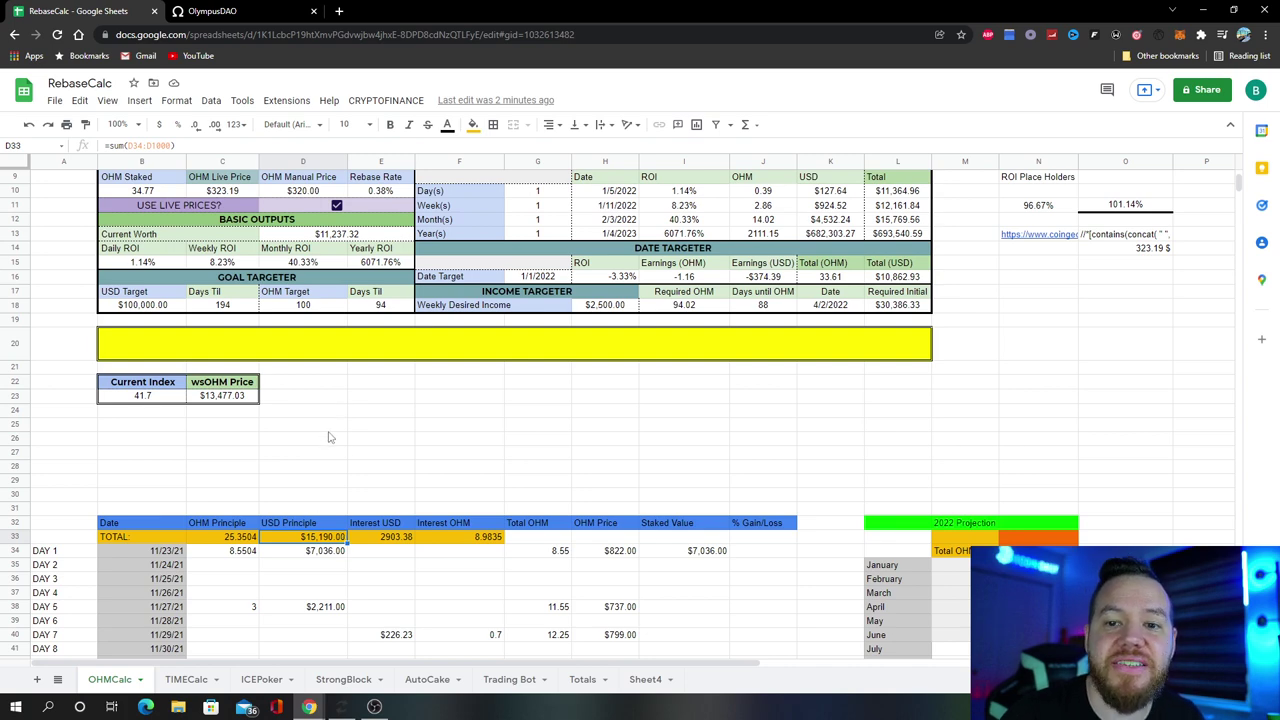
{"action": "scroll", "coordinate": [328, 425], "scroll_direction": "up", "scroll_amount": 3}
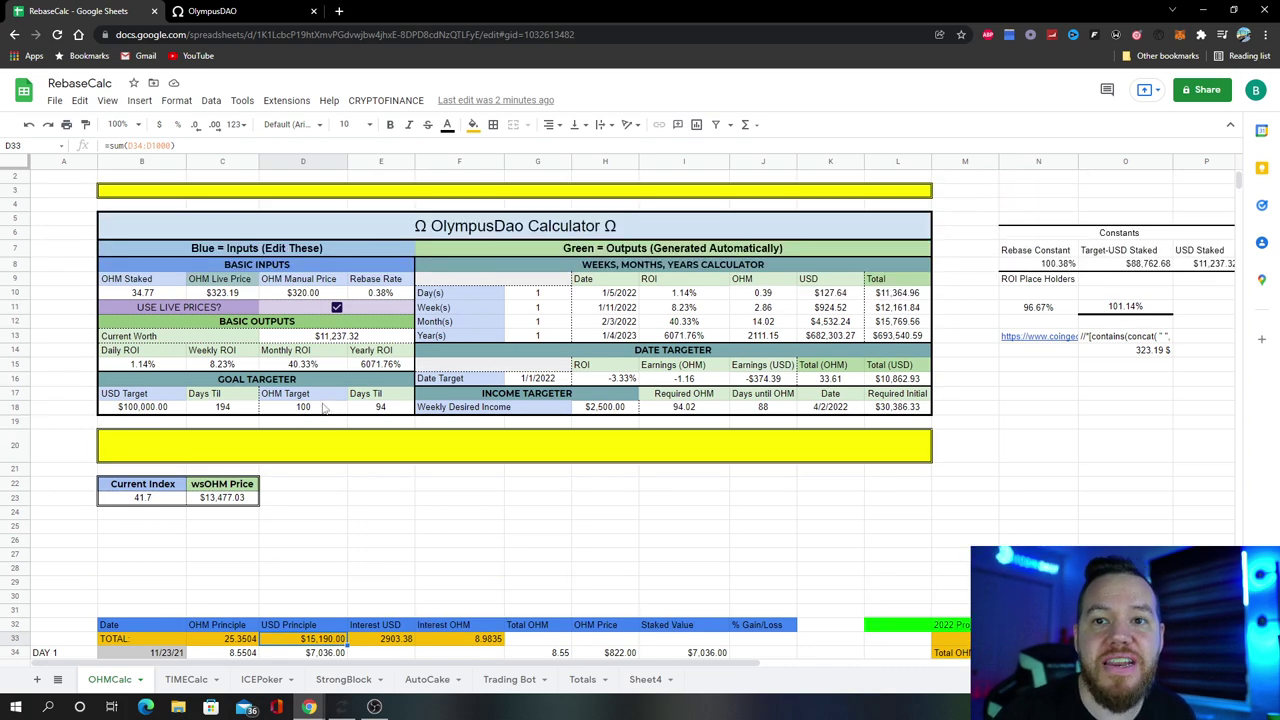
{"action": "left_click", "coordinate": [326, 340]}
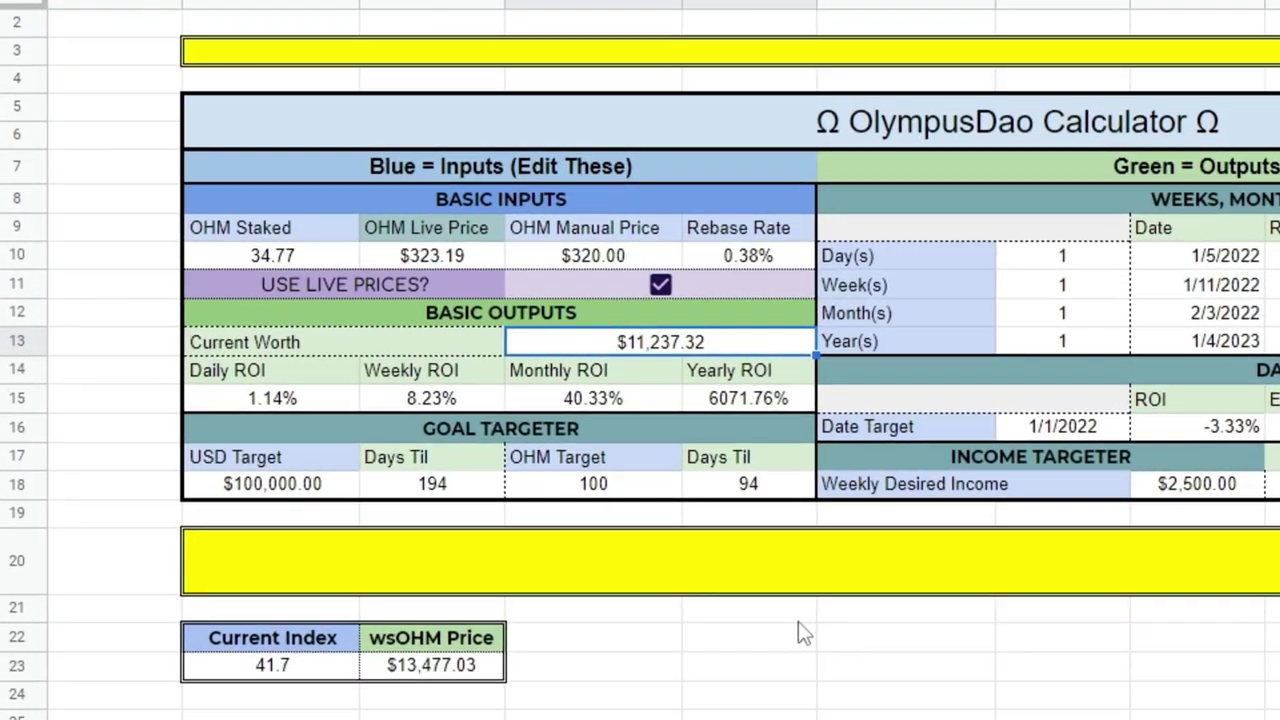
{"action": "scroll", "coordinate": [798, 621], "scroll_direction": "down", "scroll_amount": 2}
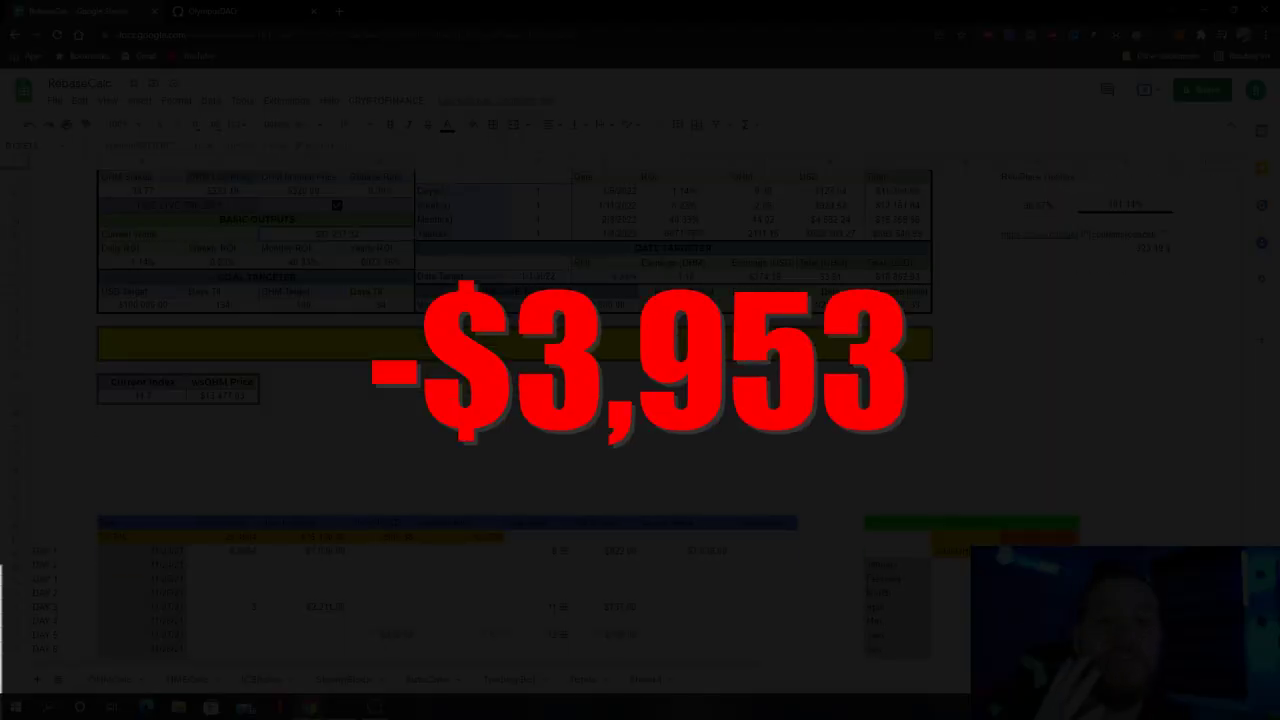
{"action": "scroll", "coordinate": [500, 400], "scroll_direction": "up", "scroll_amount": 5}
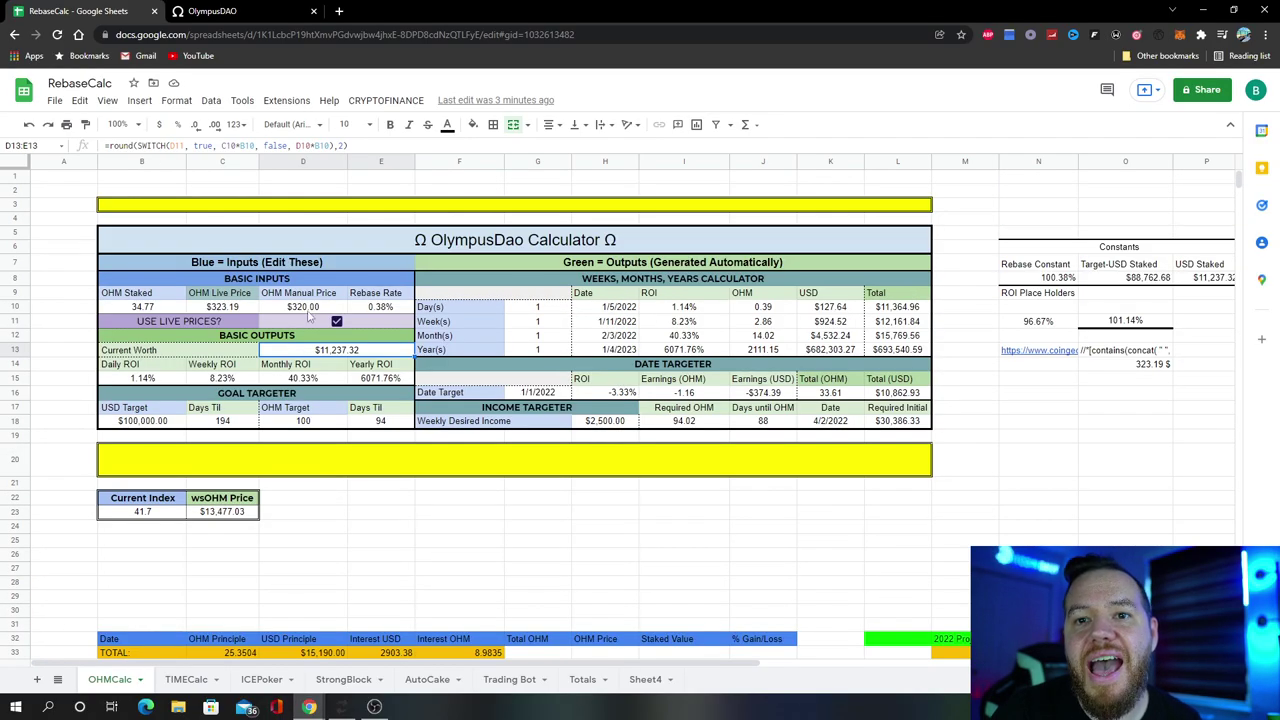
{"action": "left_click", "coordinate": [229, 310]}
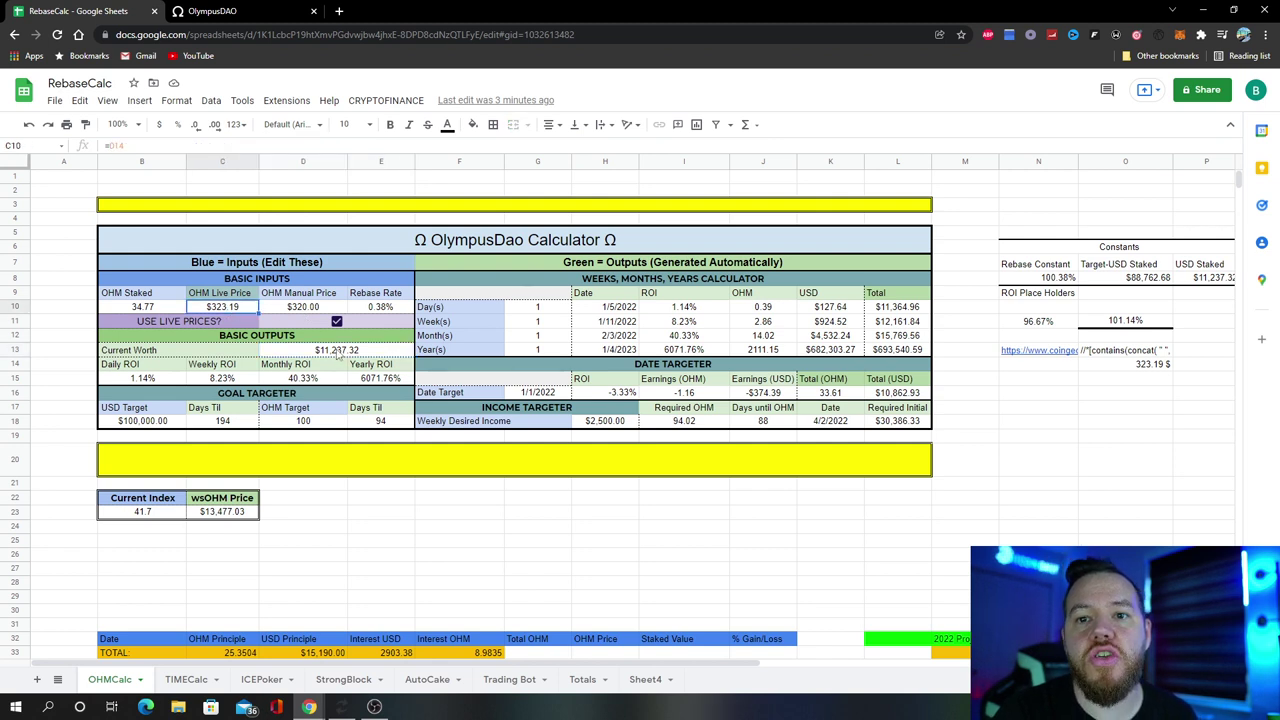
{"action": "left_click", "coordinate": [340, 354]}
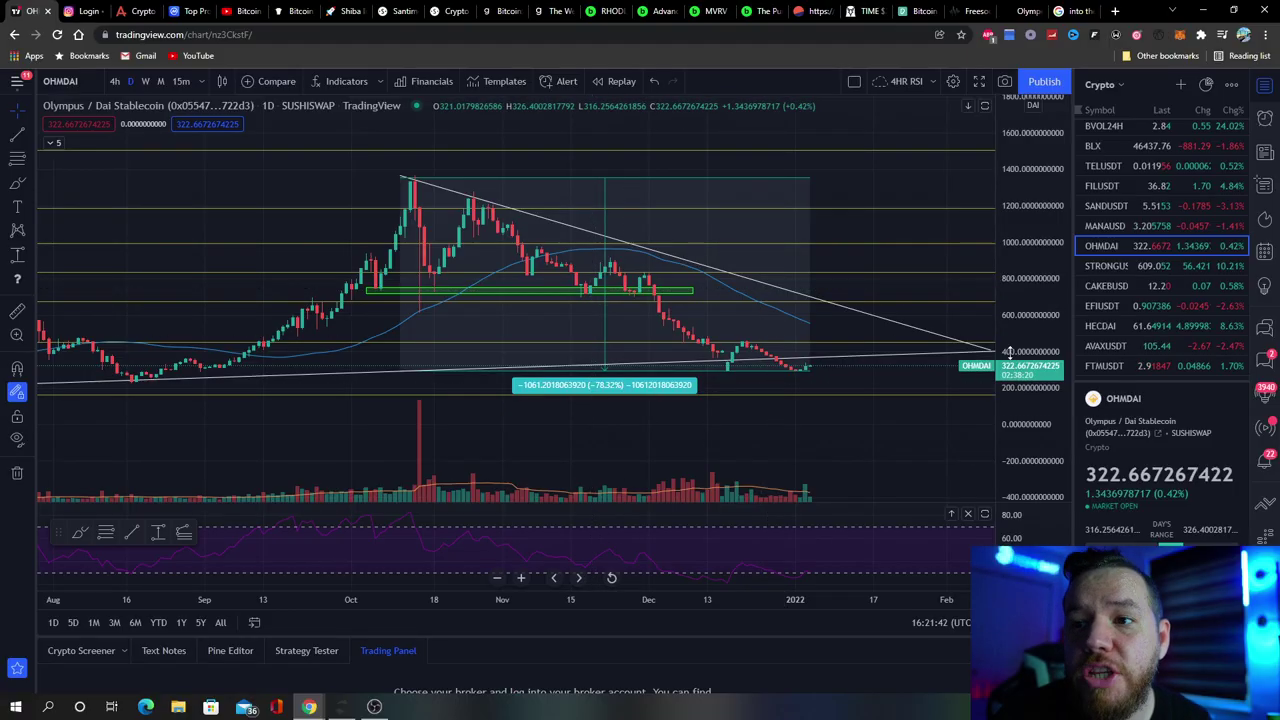
- Inspect the OHM/DAI chart's green support zone and latest candles, then bring RebaseCalc forward
{"action": "left_click_drag", "start_coordinate": [1010, 352], "coordinate": [1006, 345]}
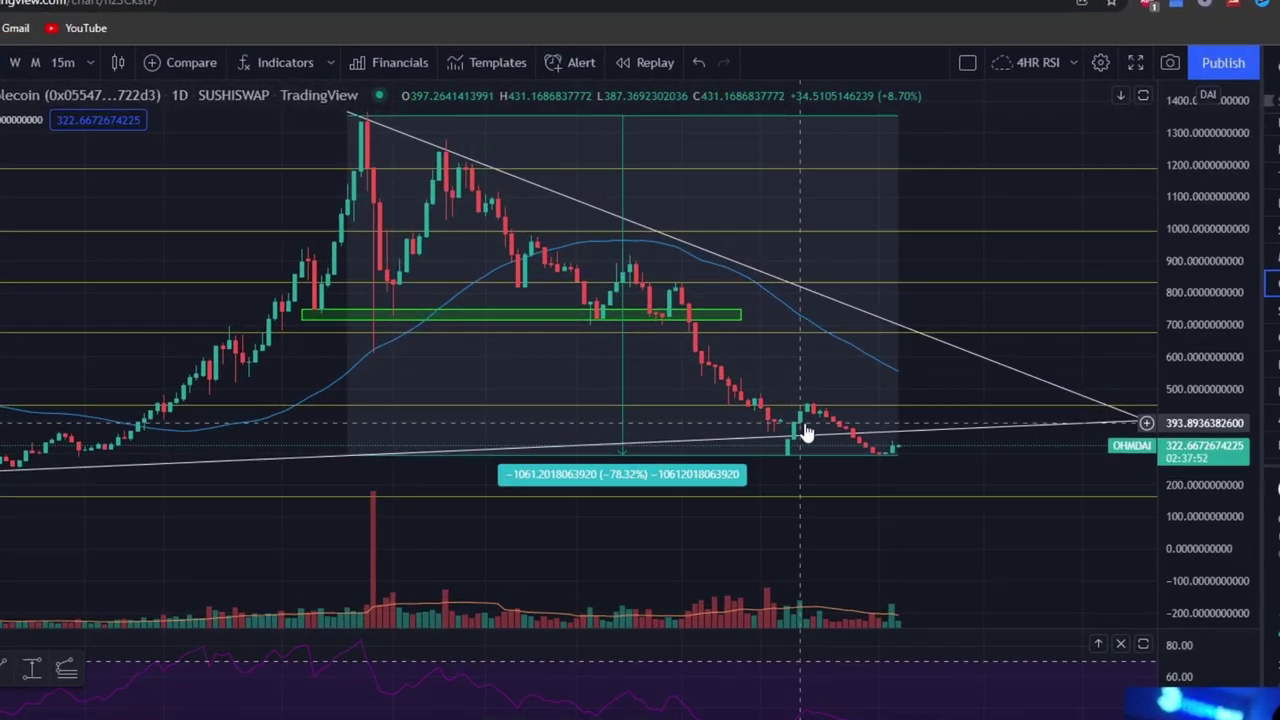
{"action": "left_click", "coordinate": [666, 322]}
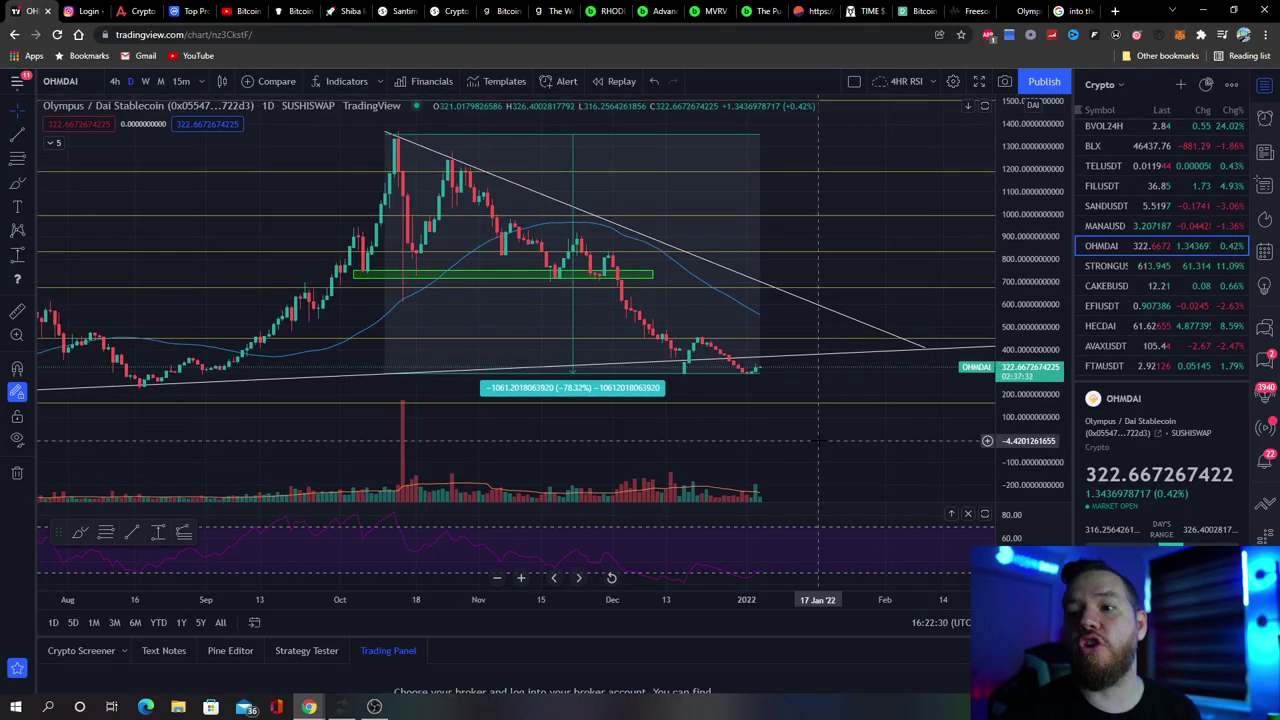
{"action": "left_click_drag", "start_coordinate": [820, 442], "coordinate": [833, 453]}
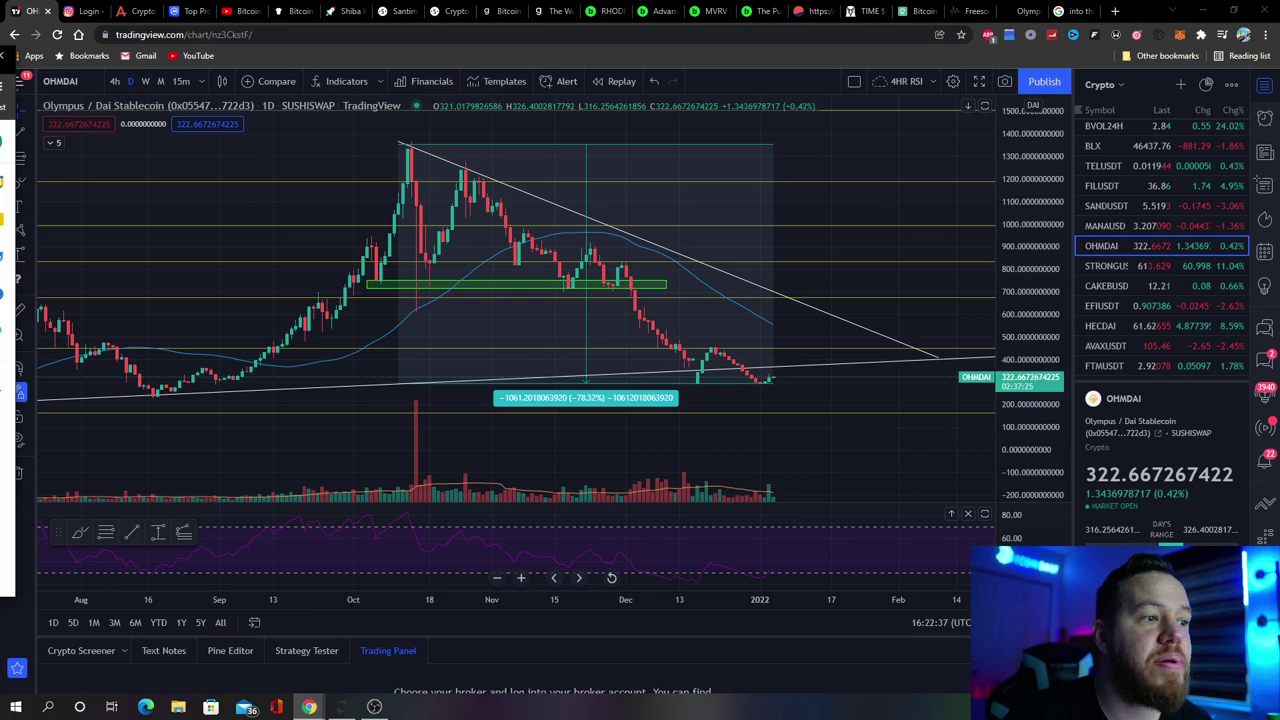
{"action": "key", "text": "alt+Tab"}
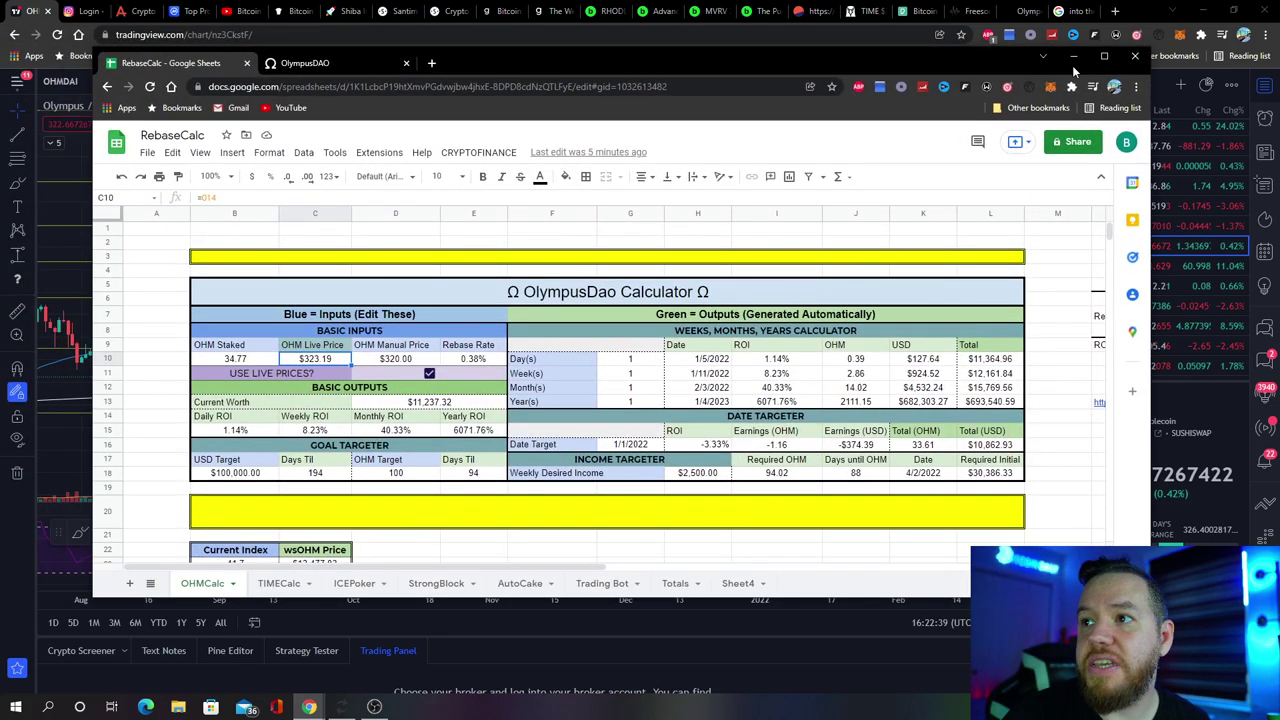
- Maximize Sheets and check the Interest OHM (7.5243) and Interest USD (2431.78) total formulas
{"action": "left_click", "coordinate": [1104, 55]}
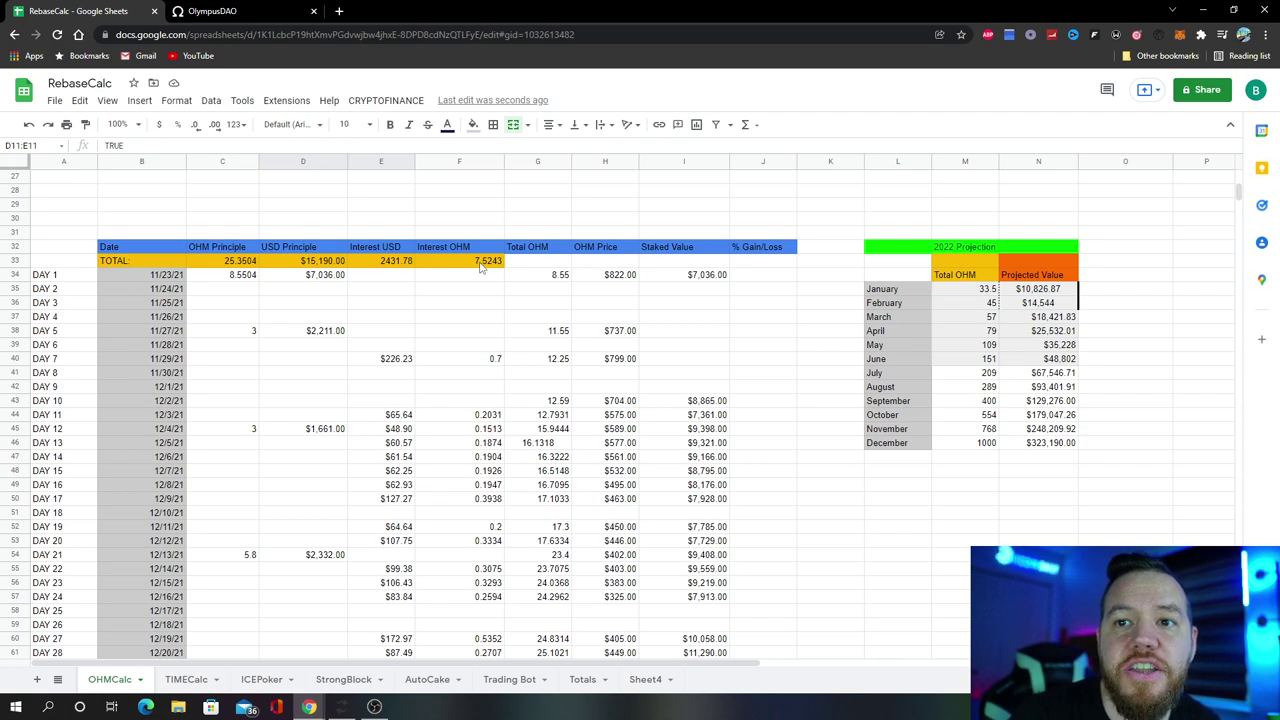
{"action": "left_click", "coordinate": [480, 263]}
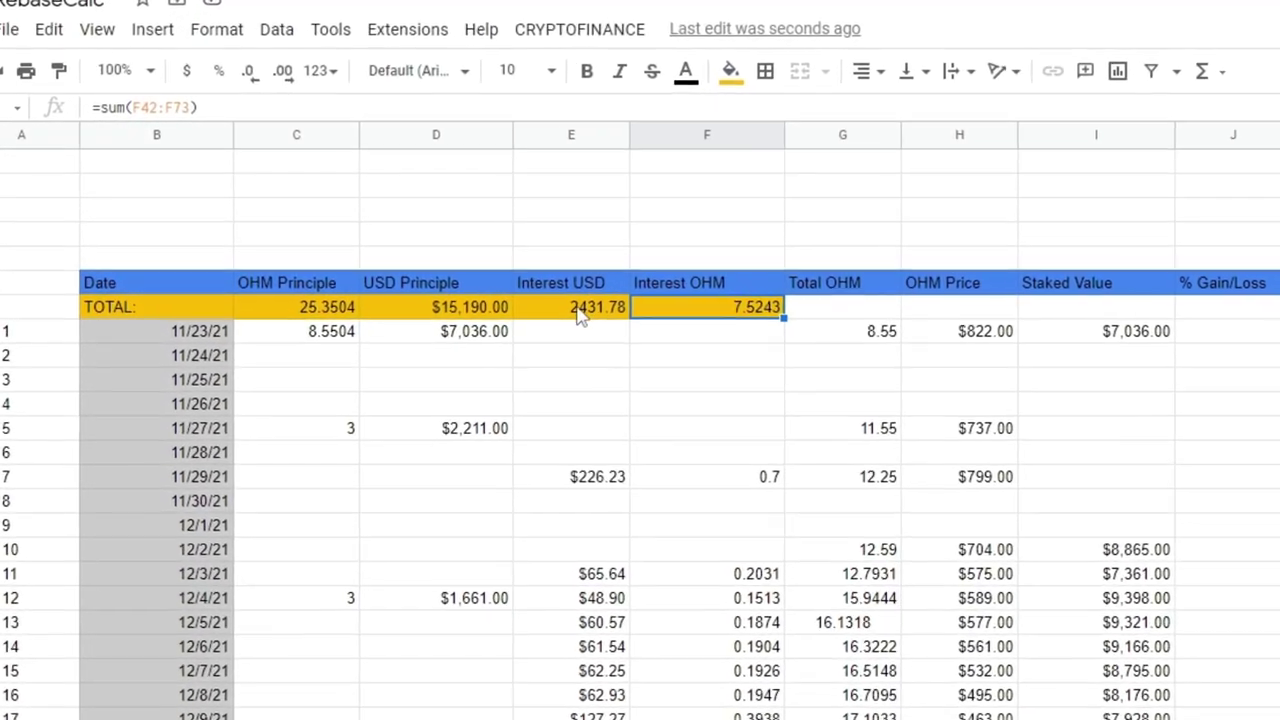
{"action": "left_click", "coordinate": [565, 299]}
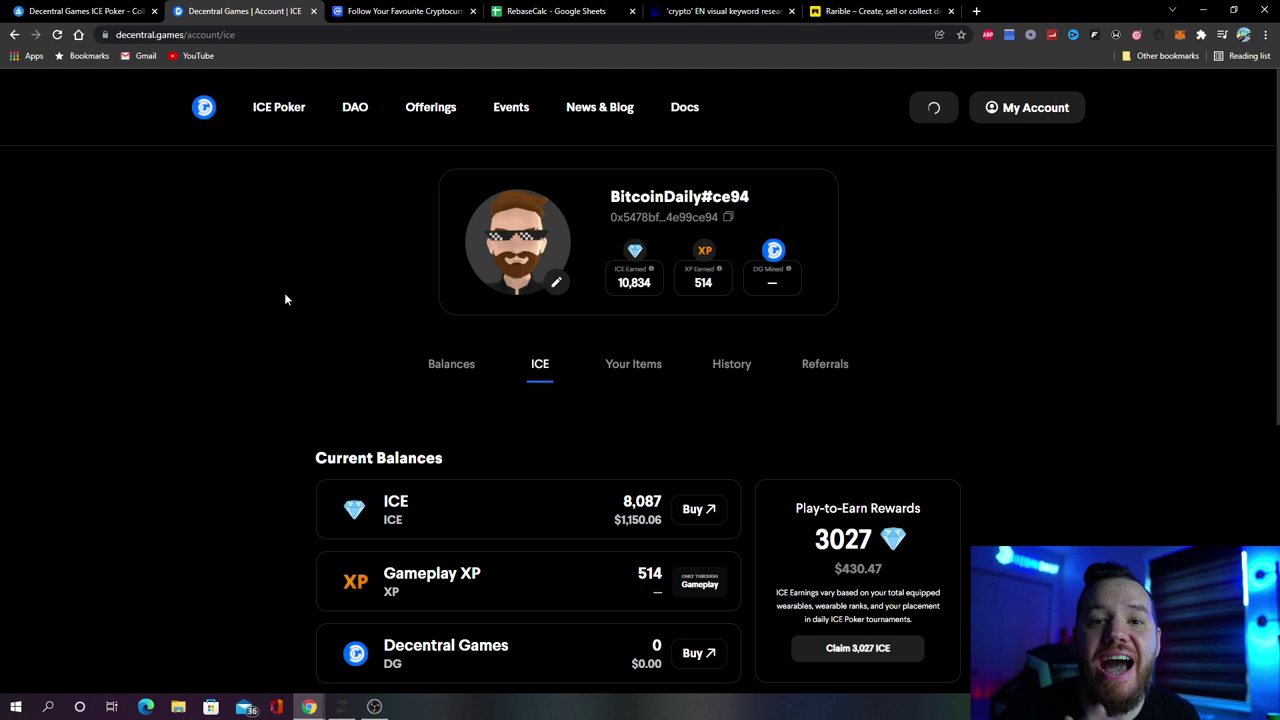
- Scroll to the account's ICE Wearables, then scroll through the ICEPoker sheet in RebaseCalc
{"action": "scroll", "coordinate": [288, 350], "scroll_direction": "down", "scroll_amount": 5}
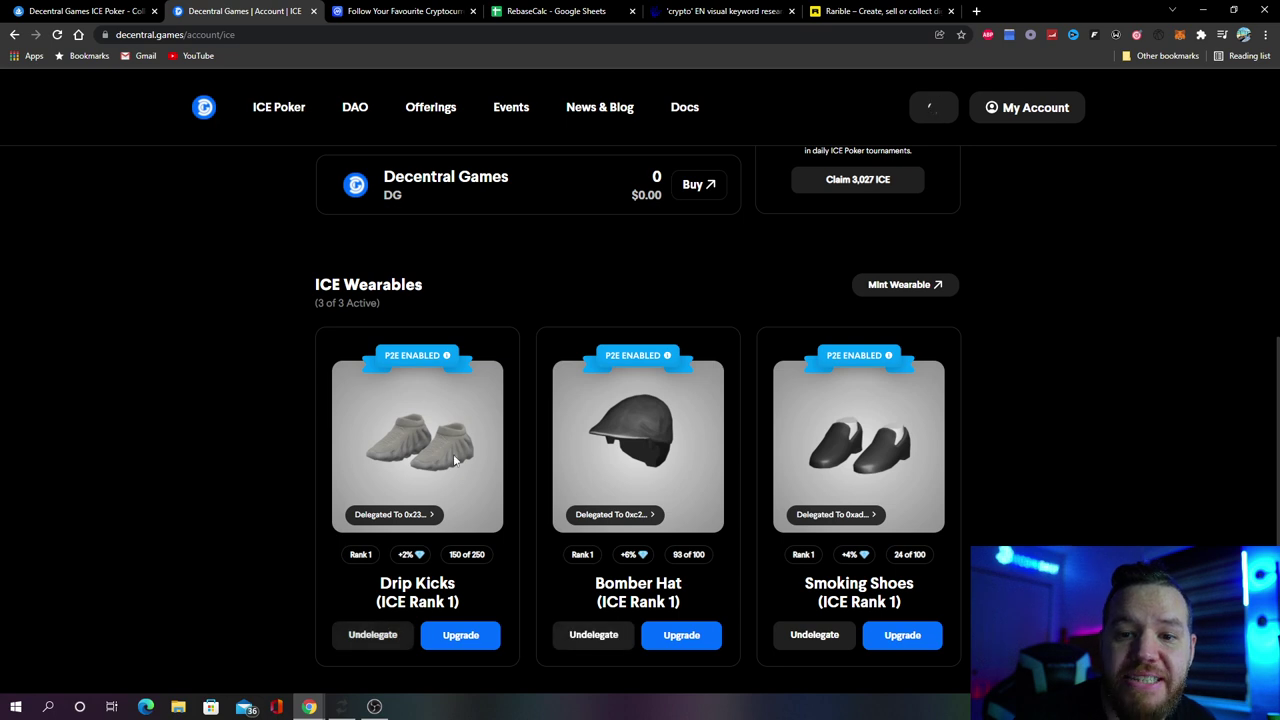
{"action": "key", "text": "ctrl+4"}
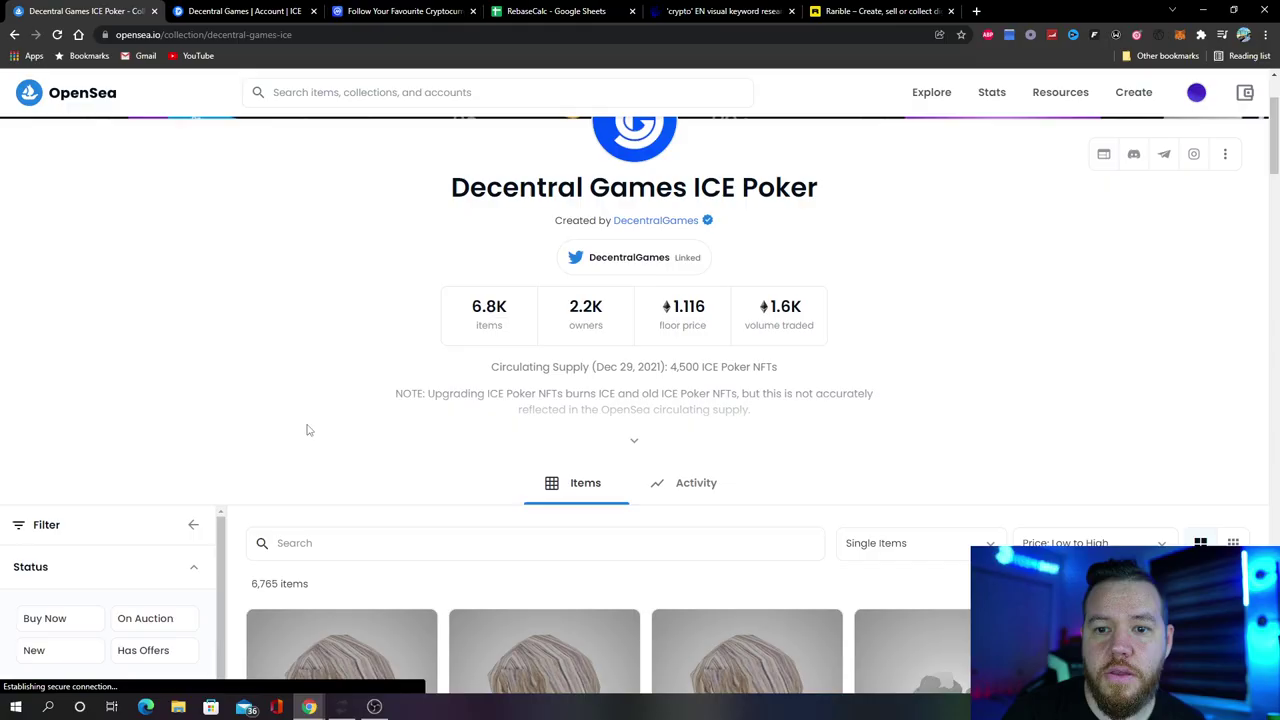
{"action": "scroll", "coordinate": [306, 429], "scroll_direction": "down", "scroll_amount": 2}
{"action": "scroll", "coordinate": [309, 423], "scroll_direction": "down", "scroll_amount": 2}
{"action": "scroll", "coordinate": [330, 430], "scroll_direction": "up", "scroll_amount": 2}
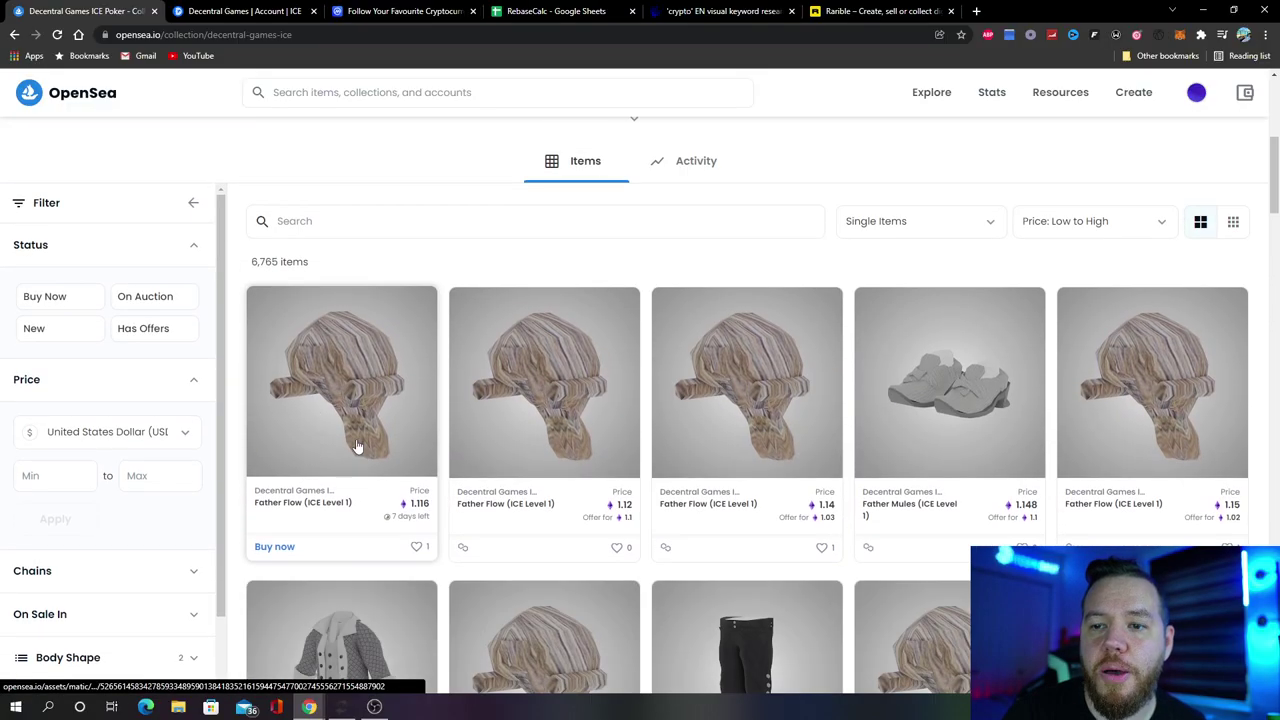
{"action": "scroll", "coordinate": [357, 445], "scroll_direction": "down", "scroll_amount": 1}
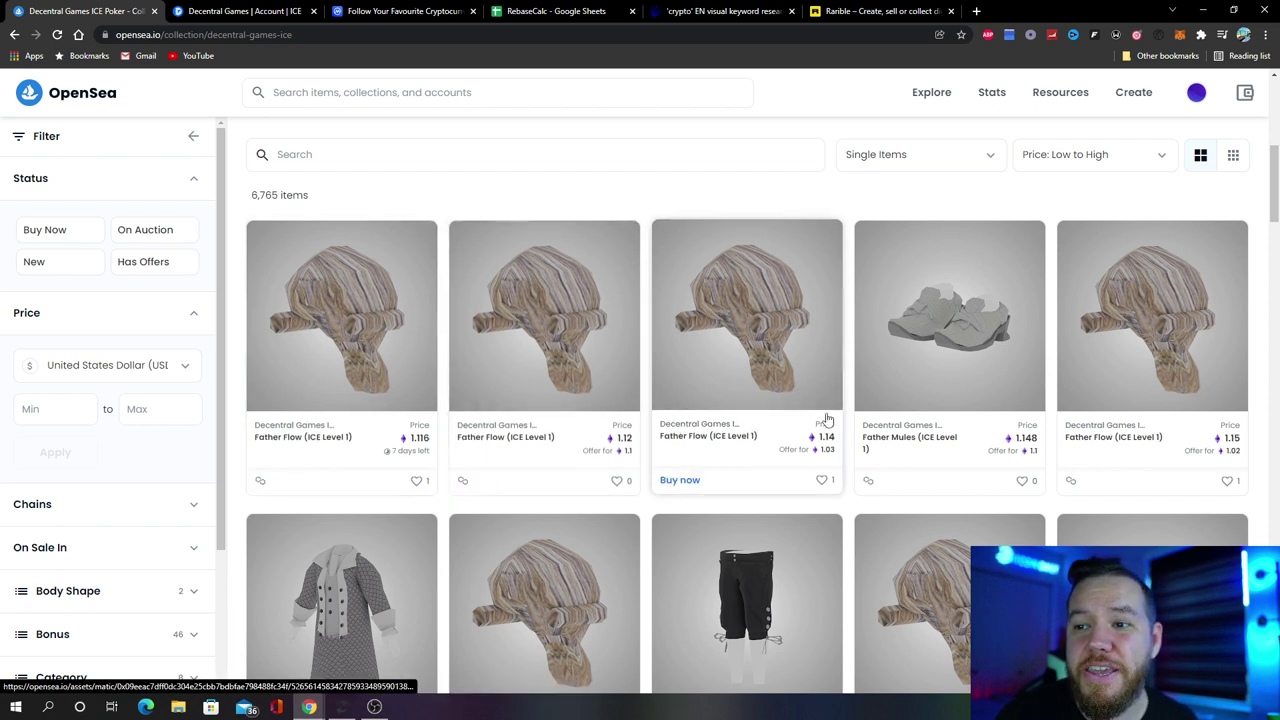
{"action": "mouse_move", "coordinate": [544, 400]}
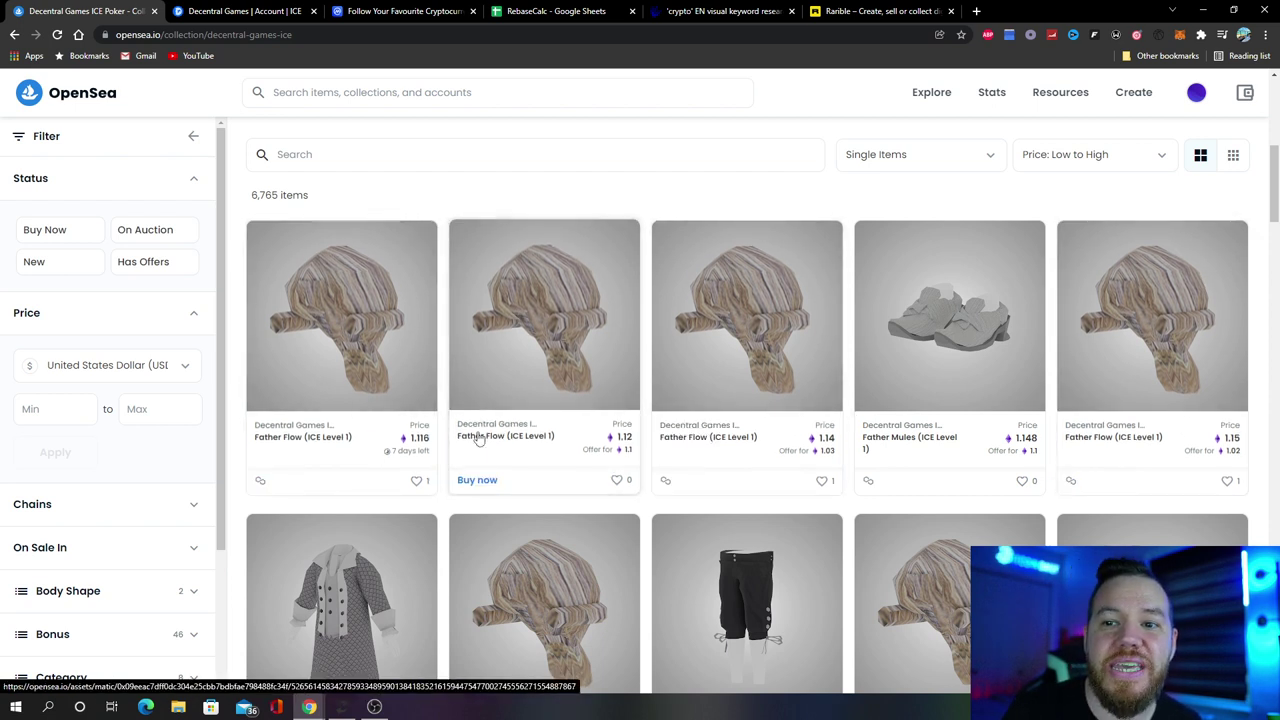
{"action": "mouse_move", "coordinate": [544, 360]}
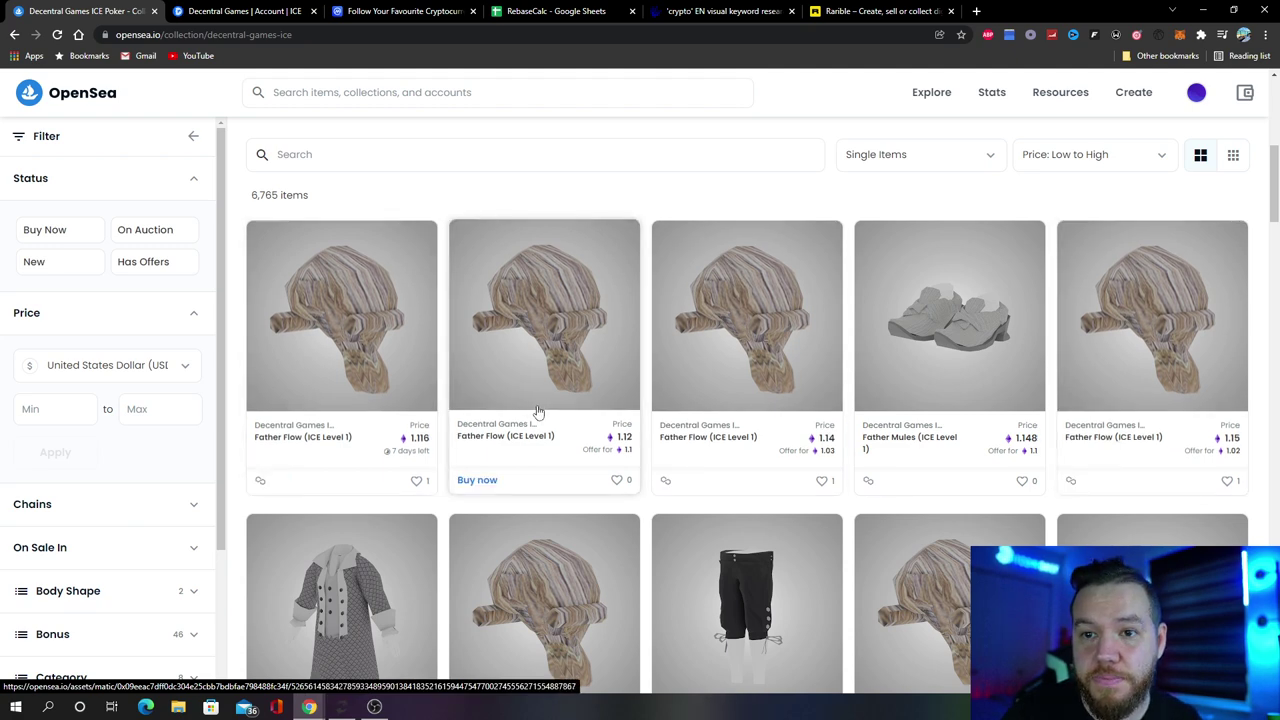
{"action": "scroll", "coordinate": [394, 388], "scroll_direction": "up", "scroll_amount": 4}
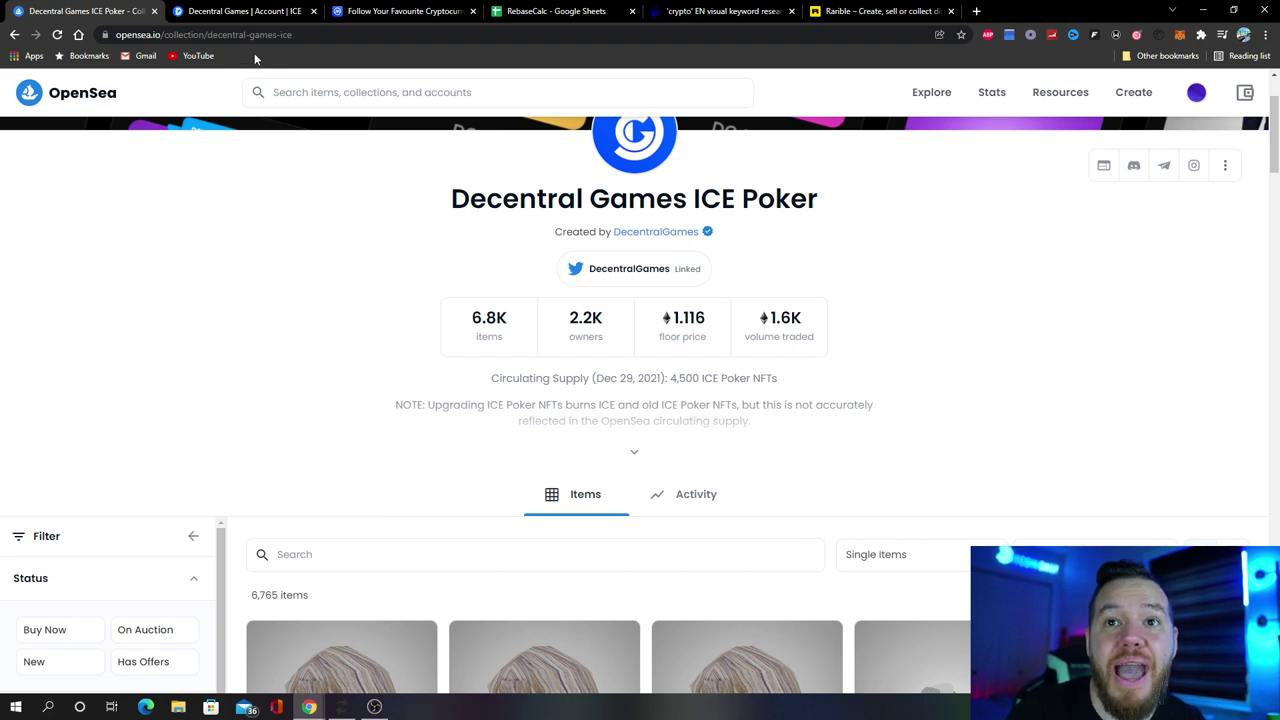
{"action": "scroll", "coordinate": [389, 363], "scroll_direction": "down", "scroll_amount": 2}
{"action": "scroll", "coordinate": [371, 380], "scroll_direction": "down", "scroll_amount": 2}
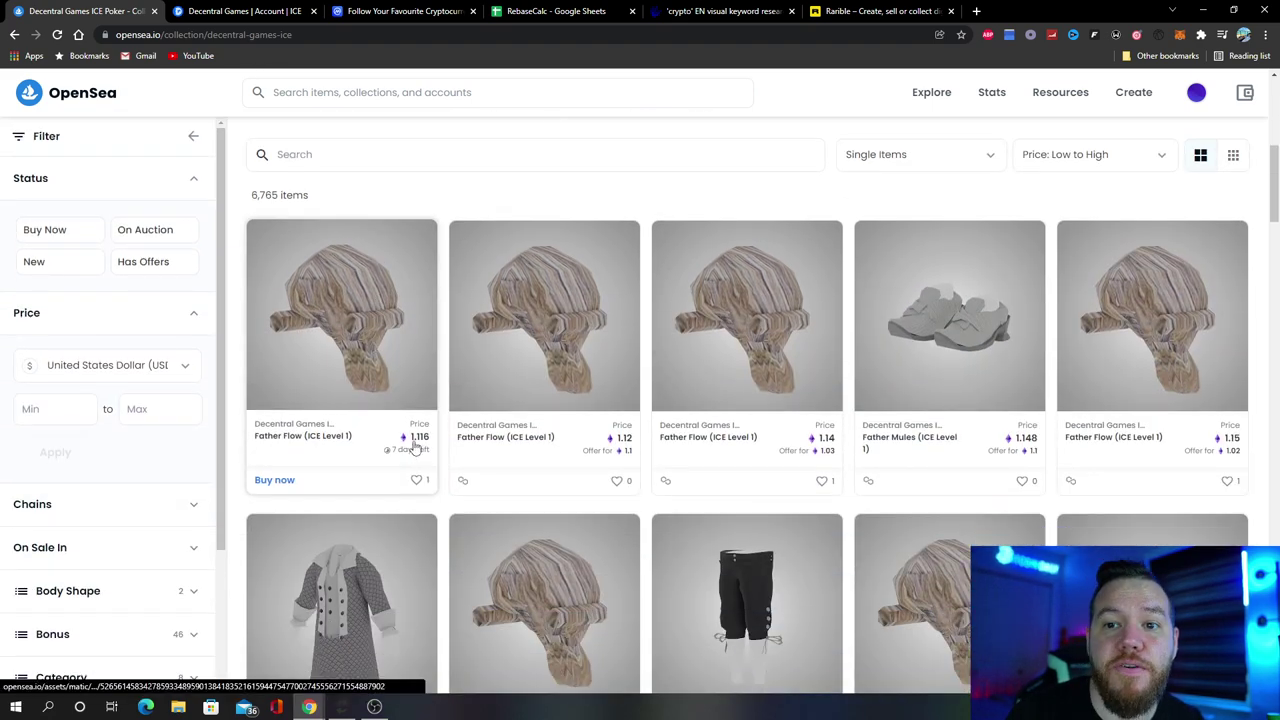
{"action": "scroll", "coordinate": [430, 390], "scroll_direction": "up", "scroll_amount": 5}
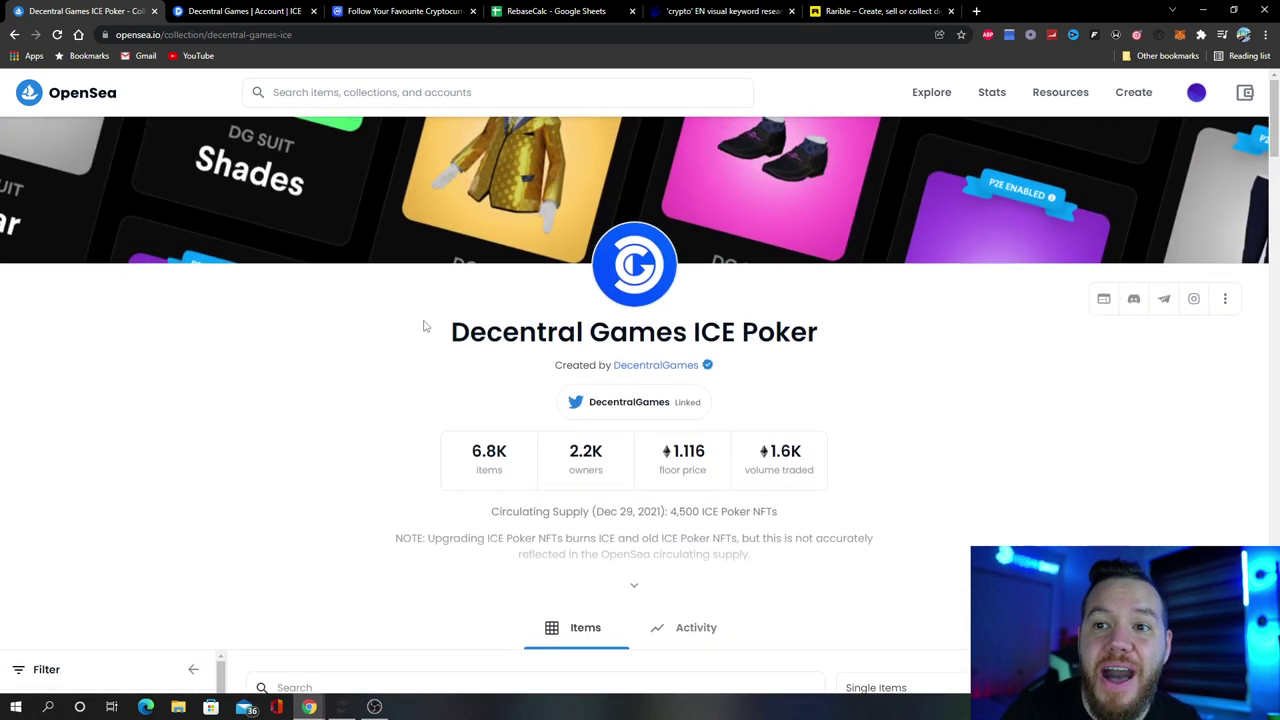
- Revisit the Decentral Games account wearables, then return to the RebaseCalc spreadsheet
{"action": "left_click", "coordinate": [245, 11]}
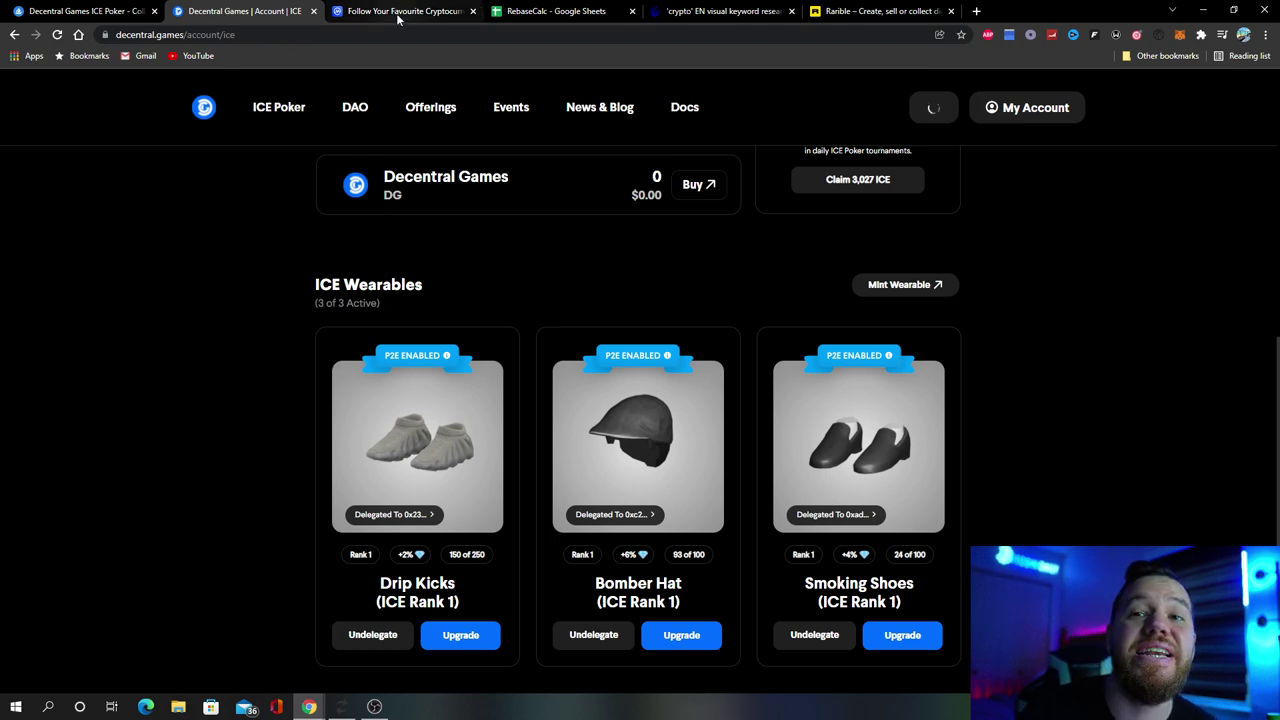
{"action": "left_click", "coordinate": [555, 11]}
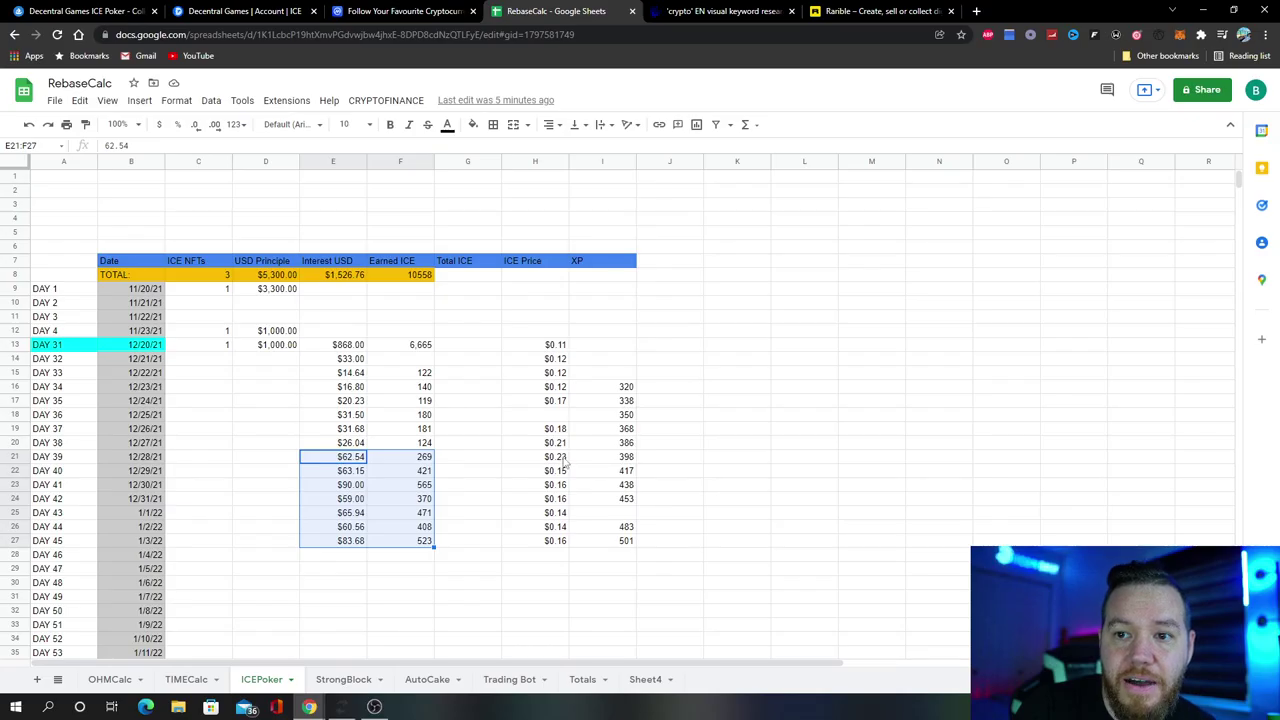
- Select the 12/27–1/3 ICE price and interest USD ranges and commit the 12/20/21 earned ICE
{"action": "left_click_drag", "start_coordinate": [565, 460], "coordinate": [558, 540]}
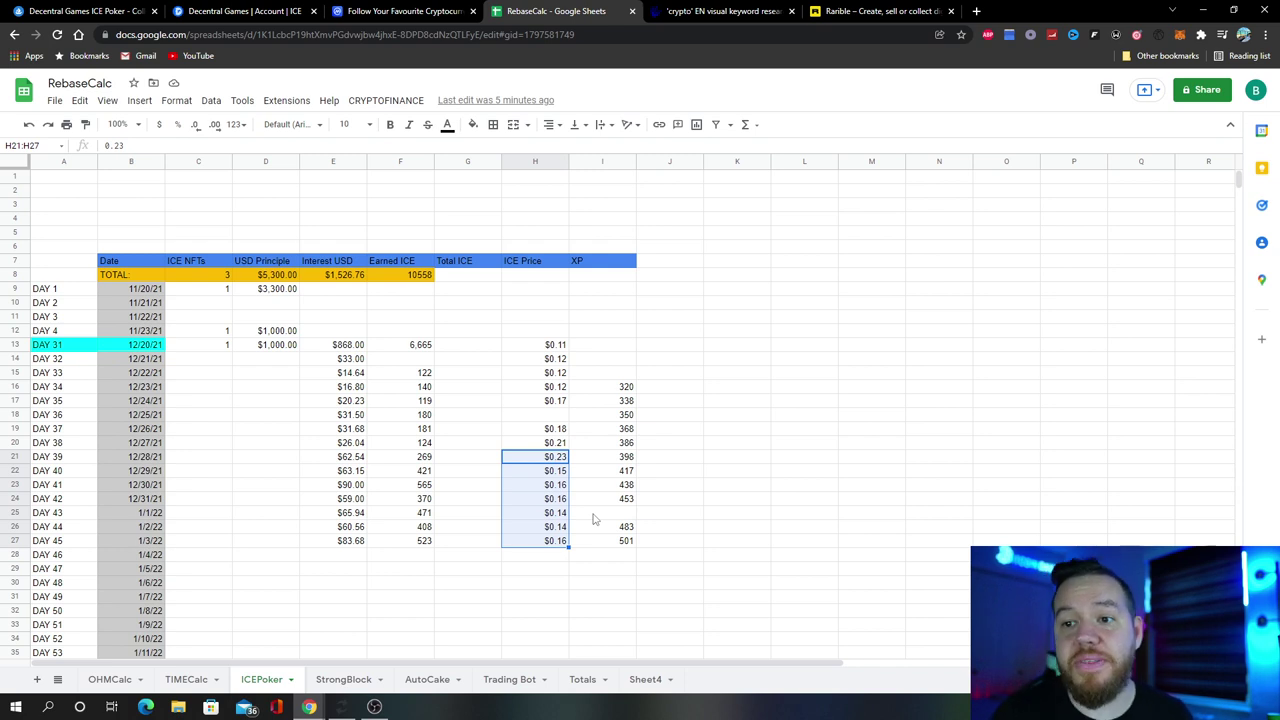
{"action": "left_click_drag", "start_coordinate": [350, 541], "coordinate": [361, 449]}
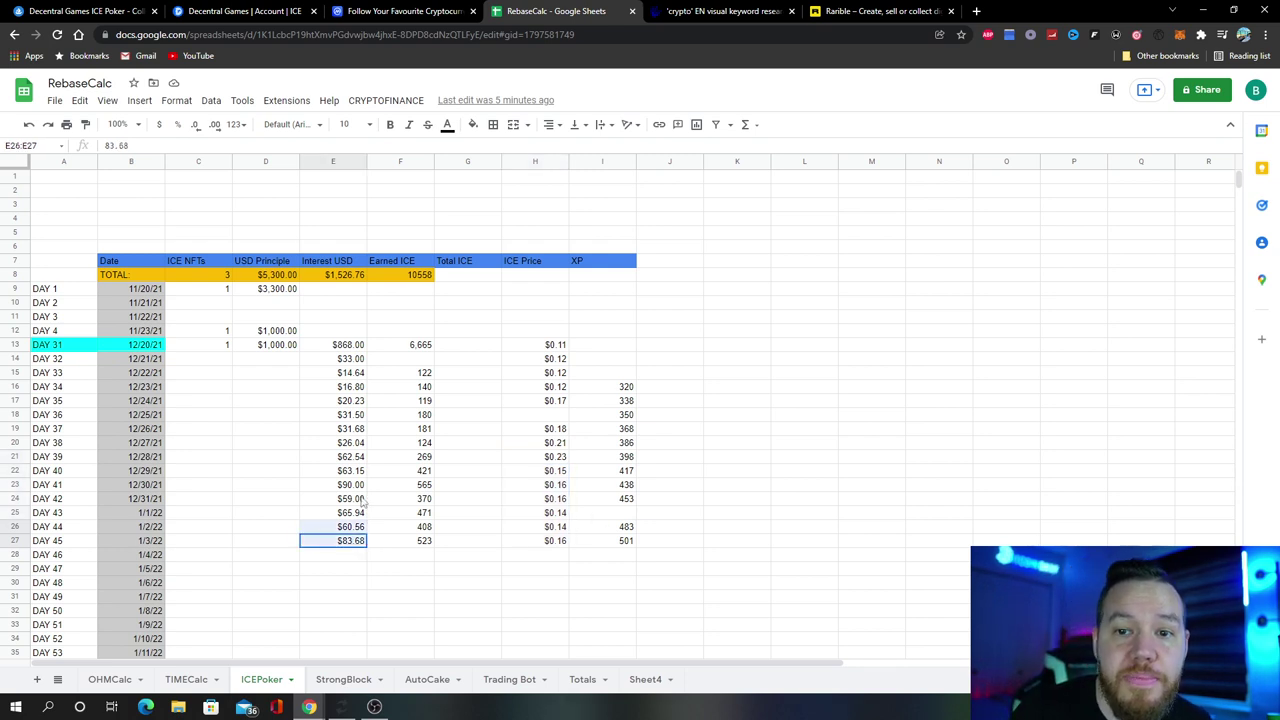
{"action": "key", "text": "ctrl+z"}
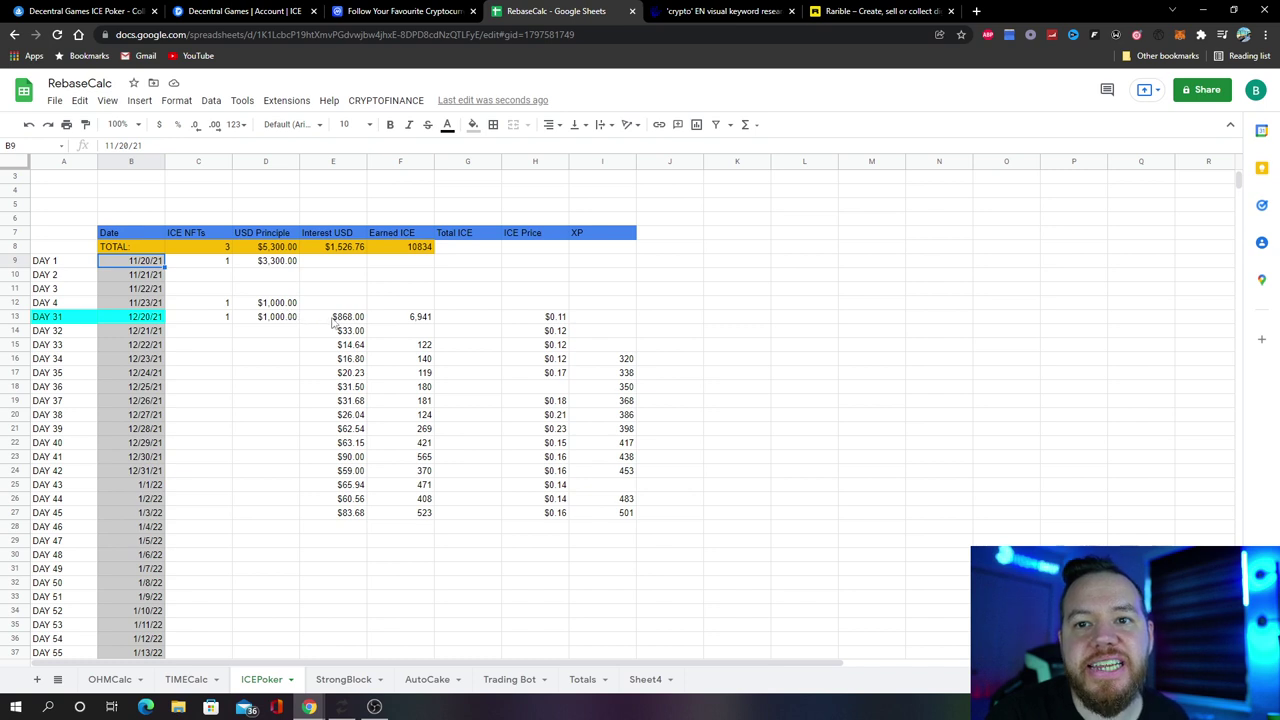
- Review DAY 31's $868.00 interest, the 1/1–1/3/22 entries, and the Earned ICE SUM formula
{"action": "left_click_drag", "start_coordinate": [563, 318], "coordinate": [93, 318]}
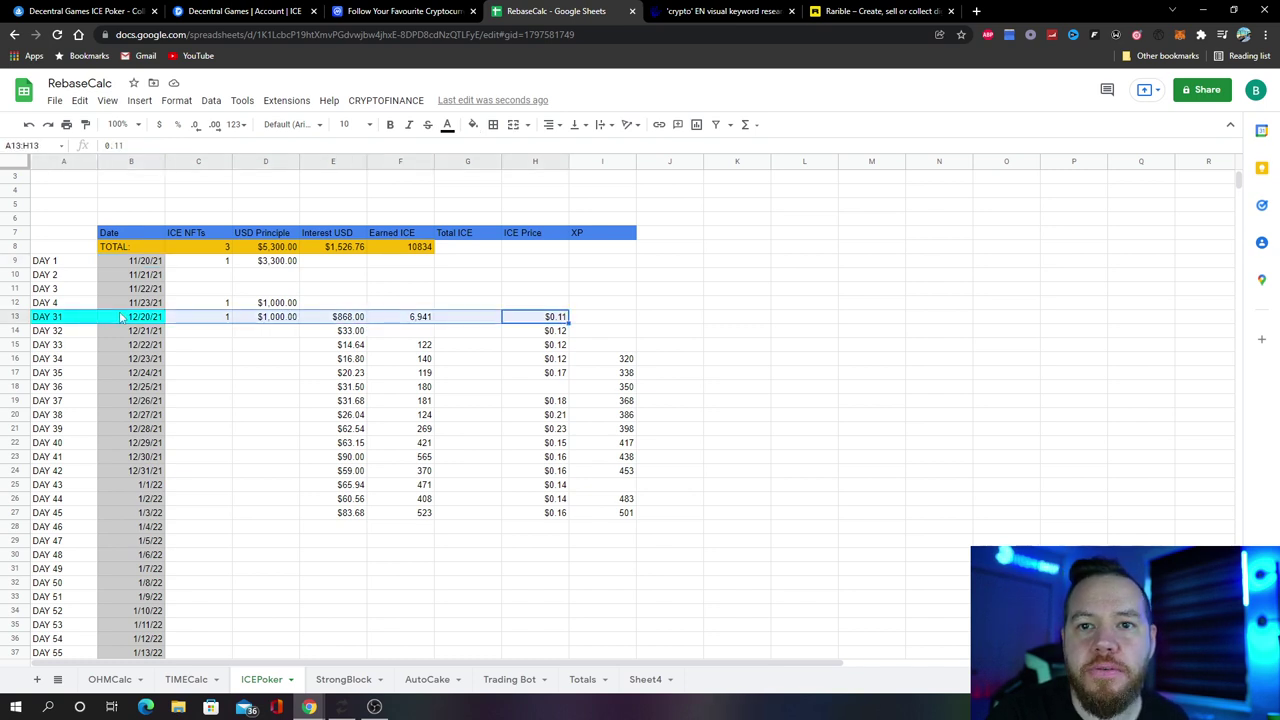
{"action": "left_click", "coordinate": [340, 316]}
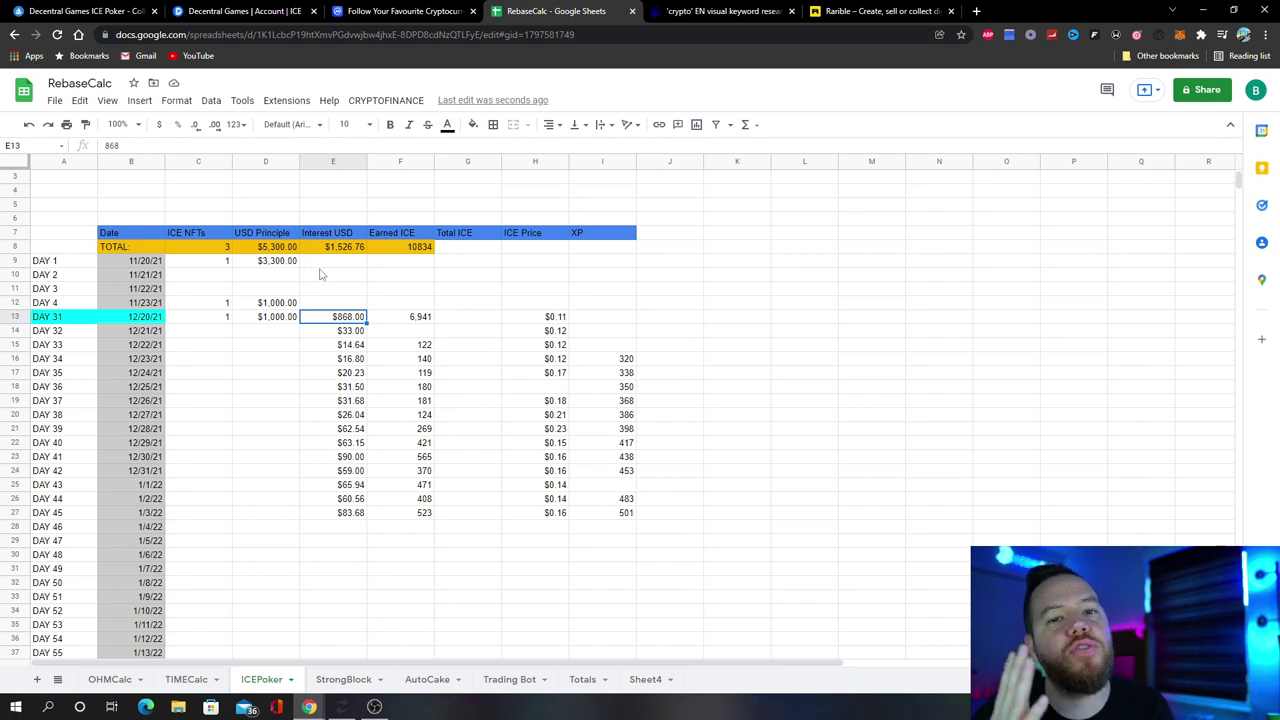
{"action": "left_click_drag", "start_coordinate": [130, 484], "coordinate": [427, 510]}
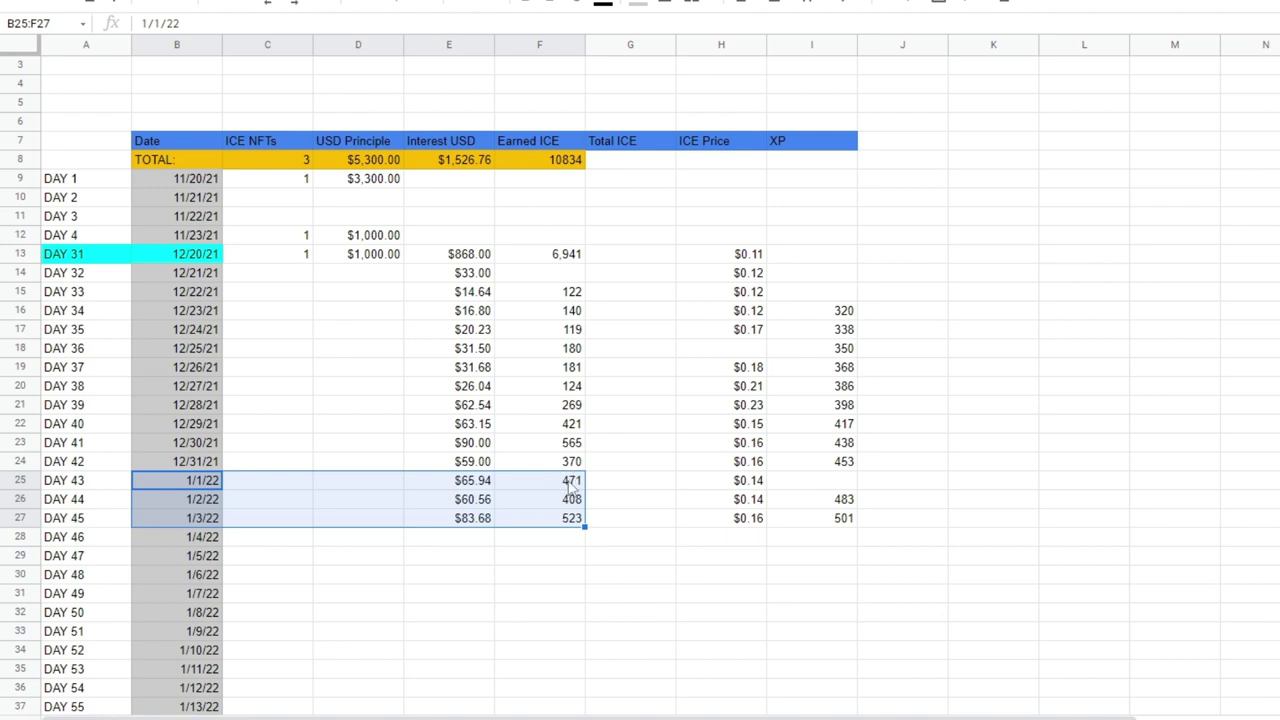
{"action": "left_click", "coordinate": [558, 170]}
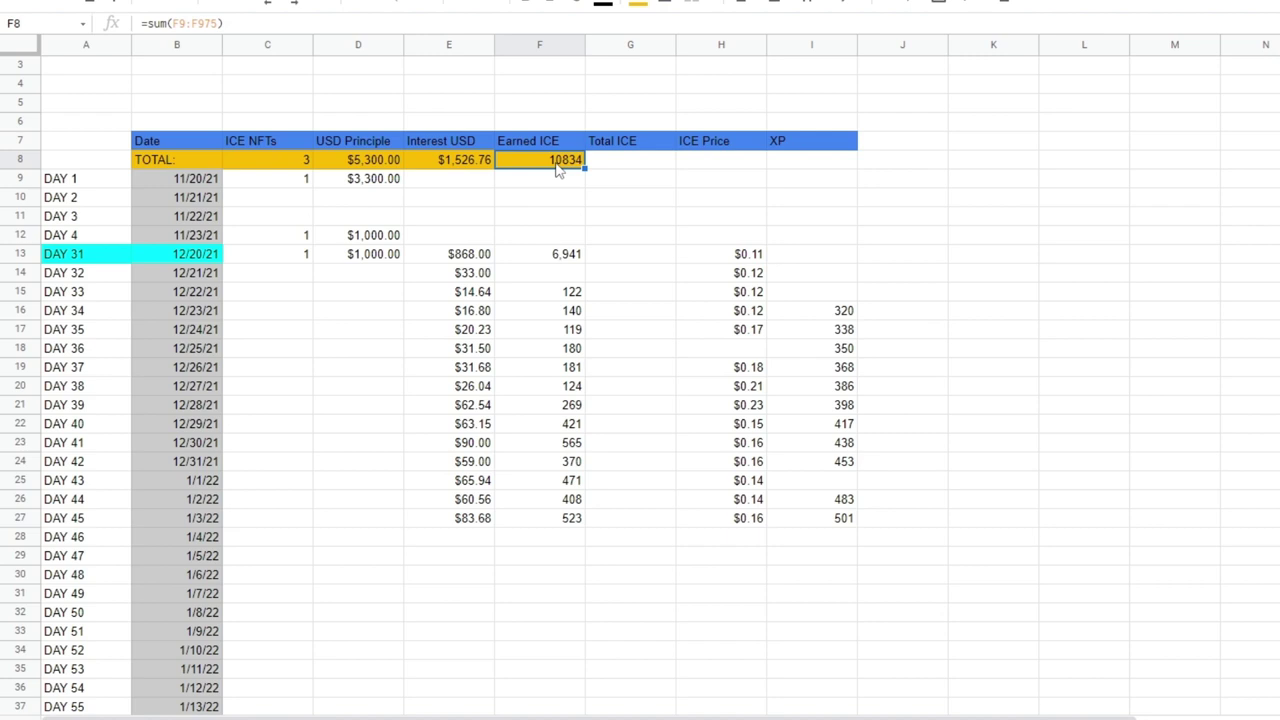